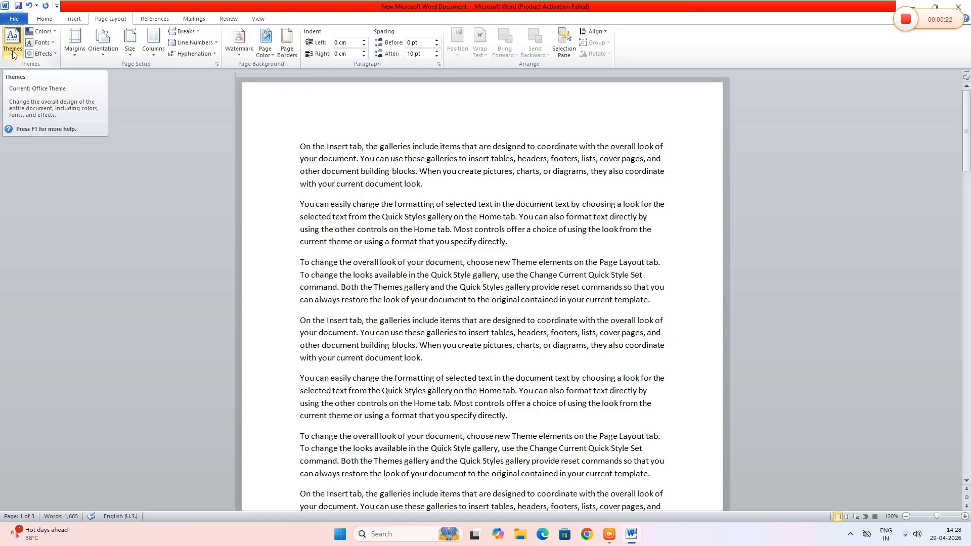
# Apply the built-in Adjacency theme to the document
pyautogui.click(13, 54)
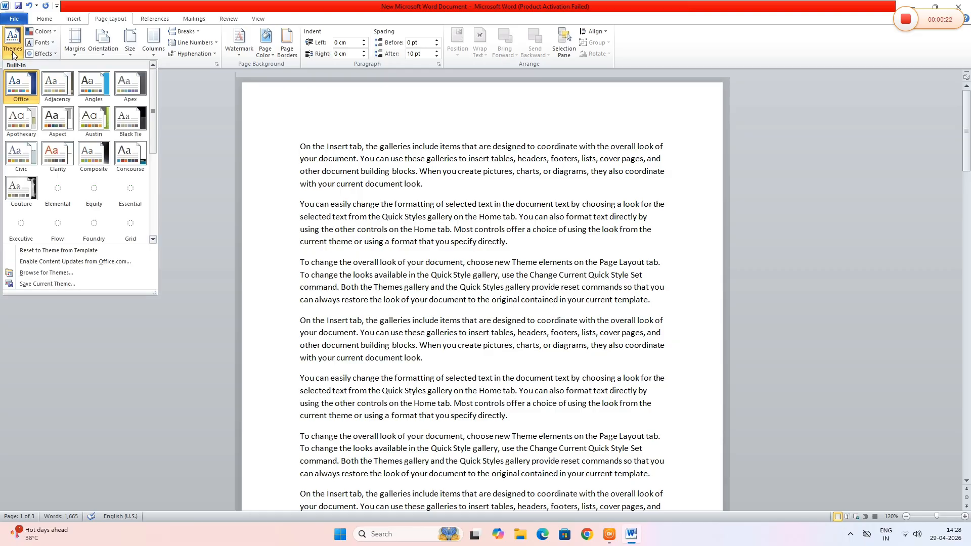
pyautogui.click(49, 84)
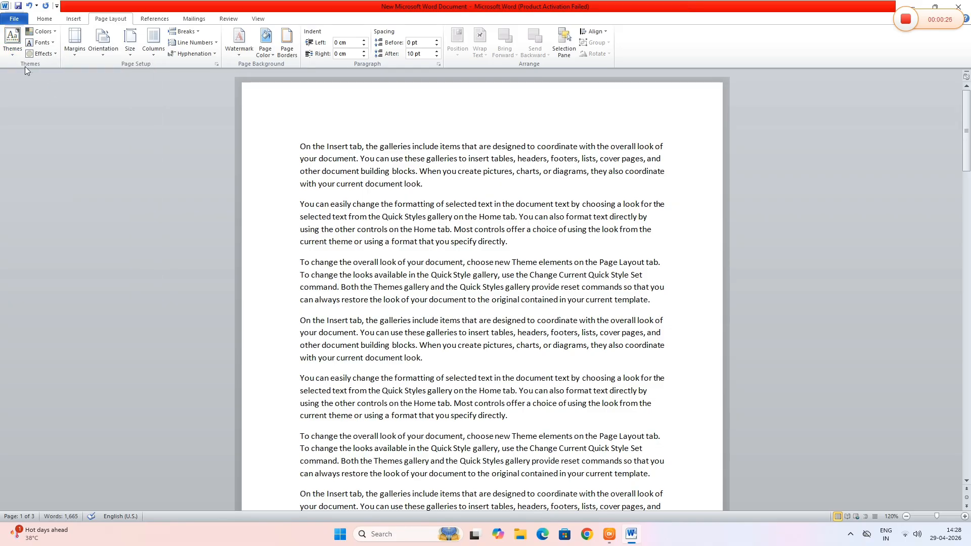
# Preview the other built-in themes and theme fonts, and look through the theme color sets without choosing one
pyautogui.click(8, 57)
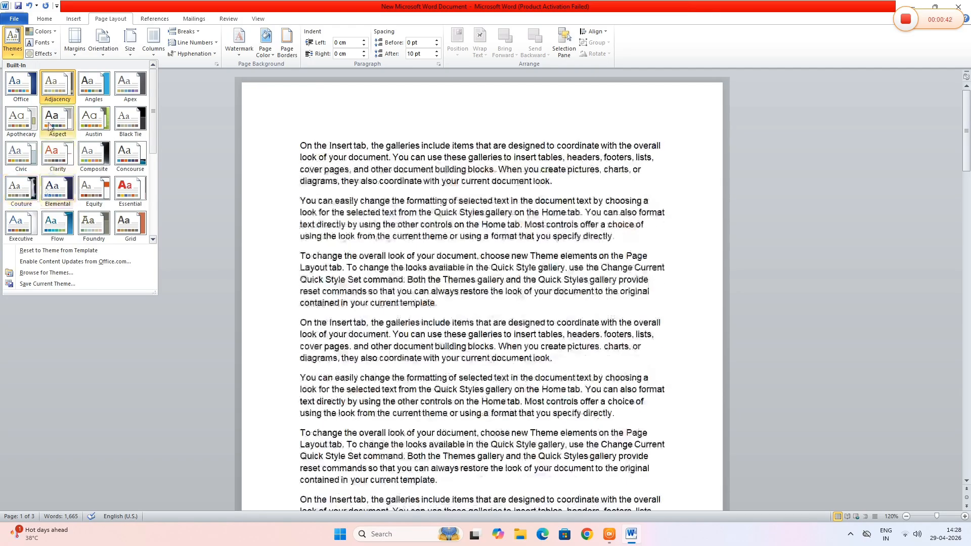
pyautogui.click(52, 44)
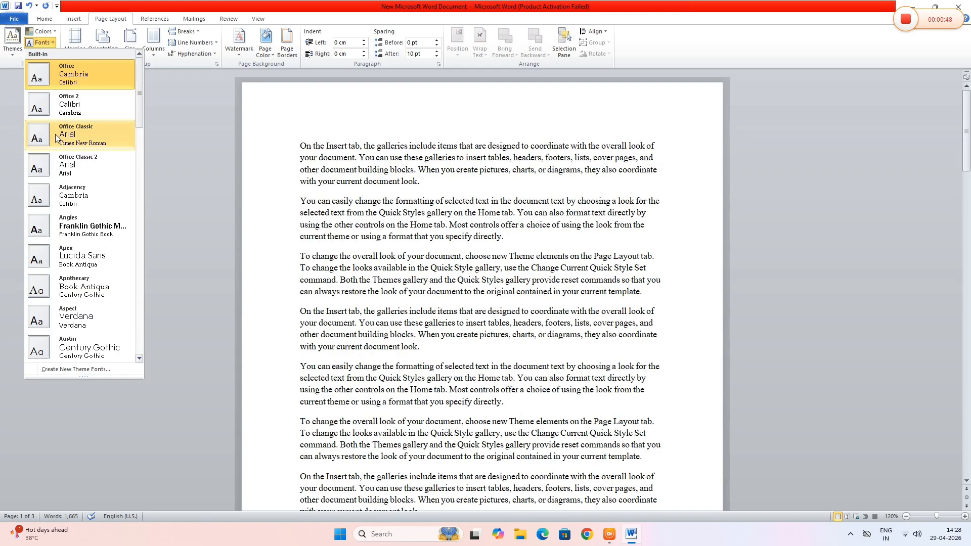
pyautogui.click(53, 31)
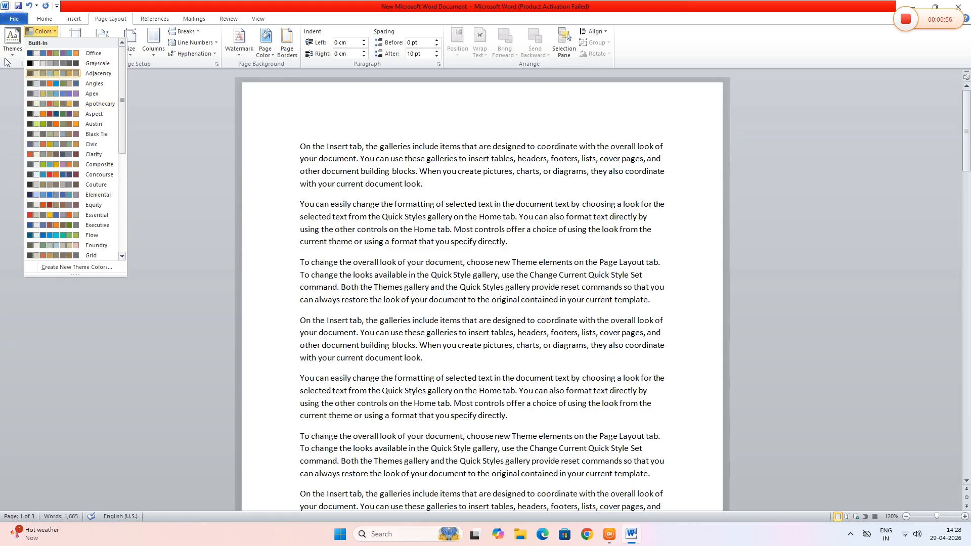
pyautogui.click(164, 114)
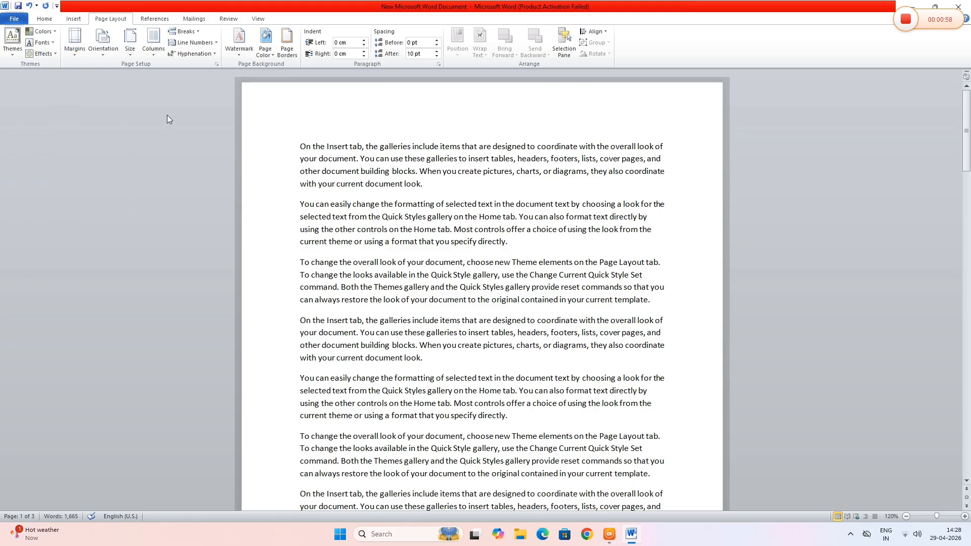
# Try the Narrow and Moderate margin presets on the document, and restore the Normal margins
pyautogui.click(76, 53)
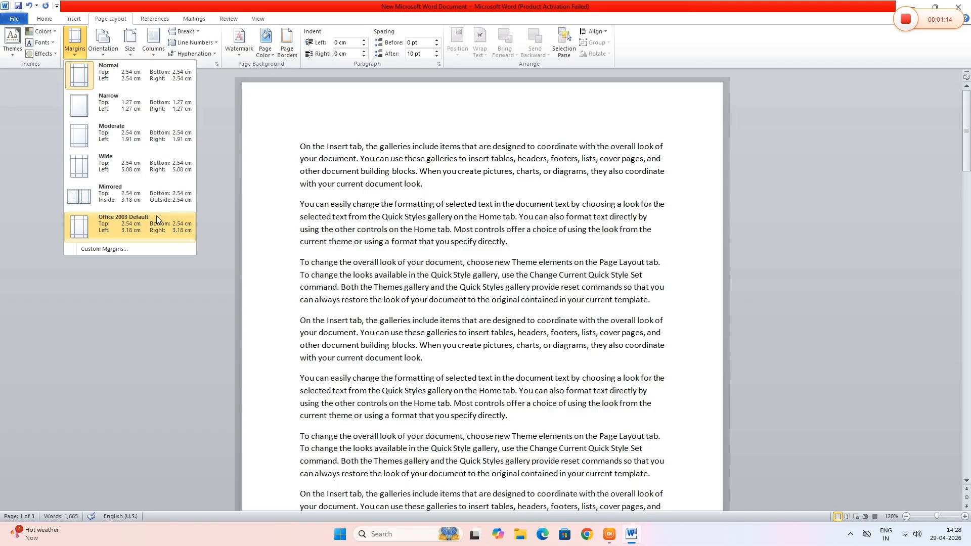
pyautogui.click(113, 103)
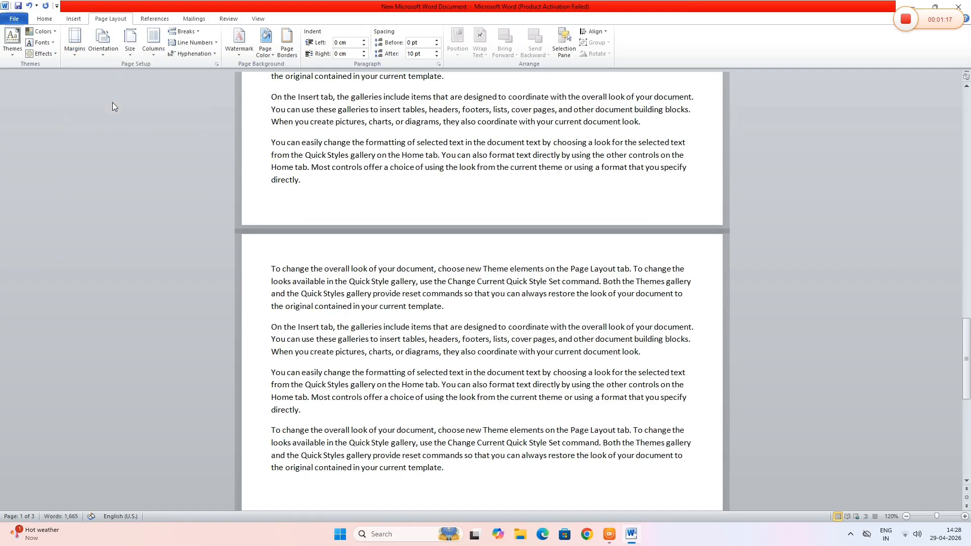
pyautogui.click(83, 51)
pyautogui.click(93, 125)
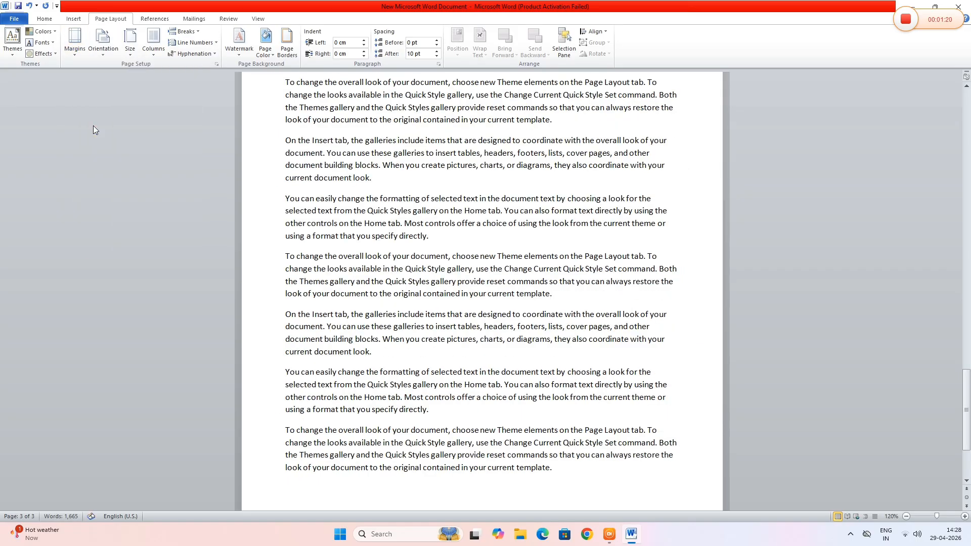
pyautogui.click(76, 45)
pyautogui.click(84, 72)
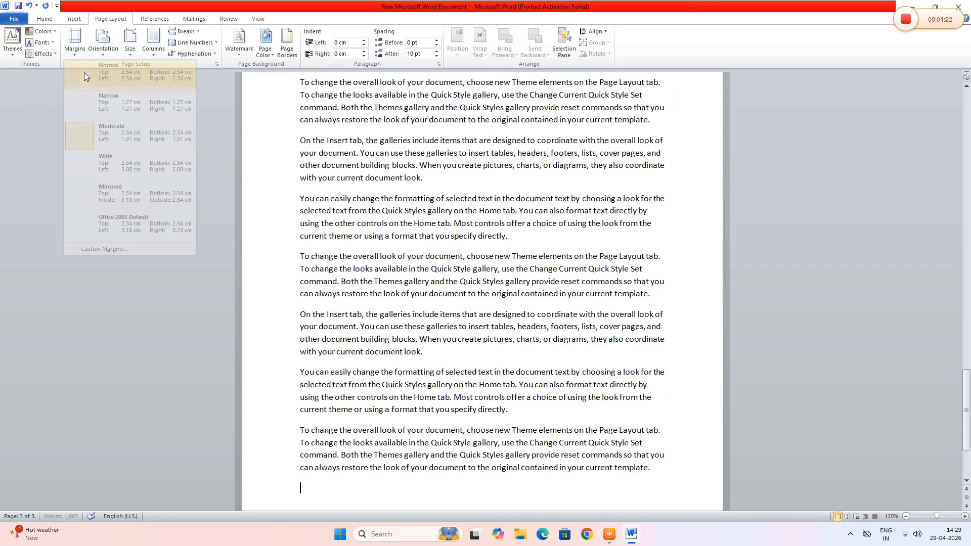
# Try custom margins of 2.3 cm top and 2.8 cm bottom, look at the gutter position options, and discard the changes
pyautogui.click(74, 50)
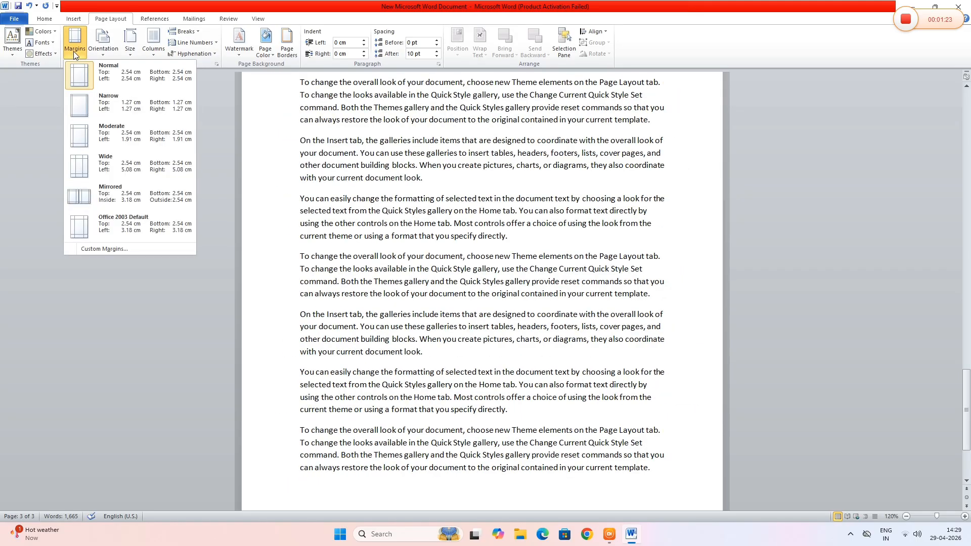
pyautogui.click(110, 248)
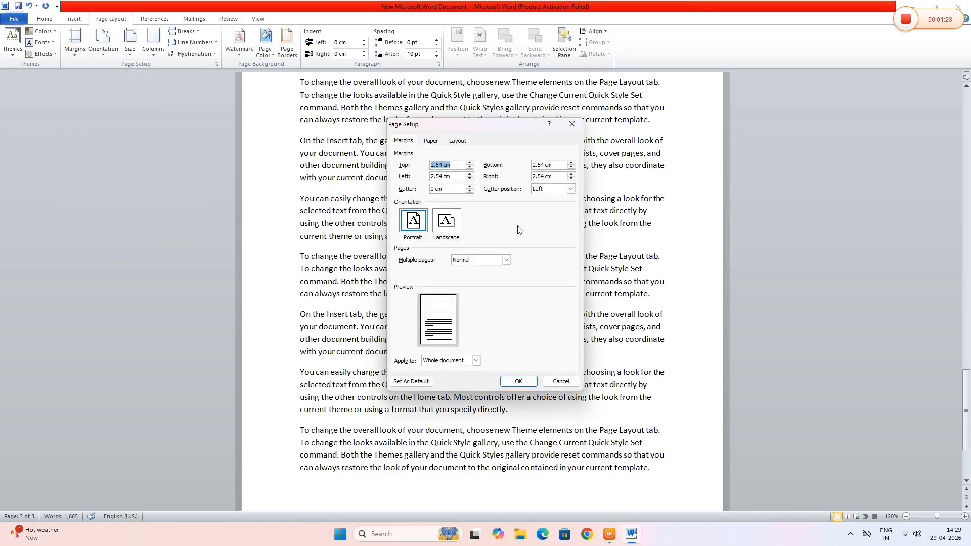
pyautogui.click(470, 168)
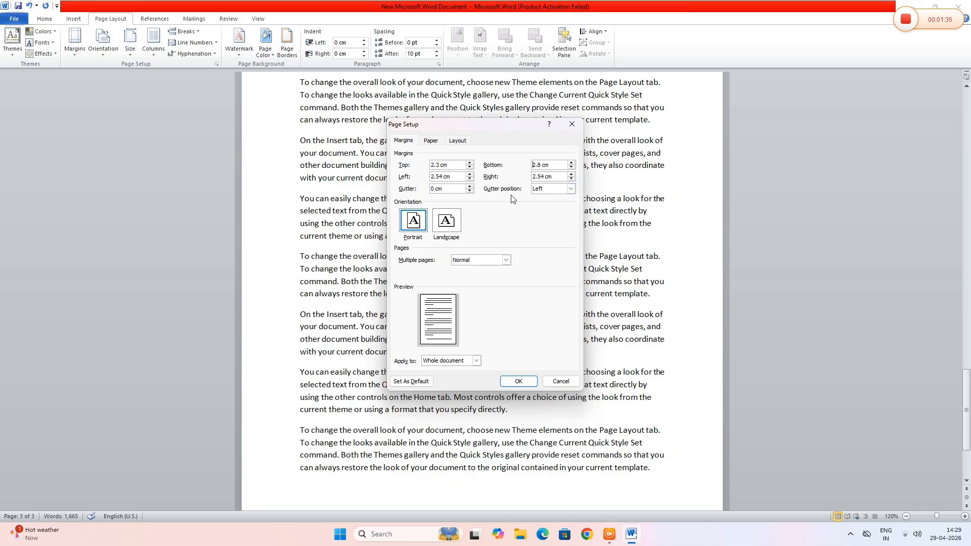
pyautogui.click(571, 190)
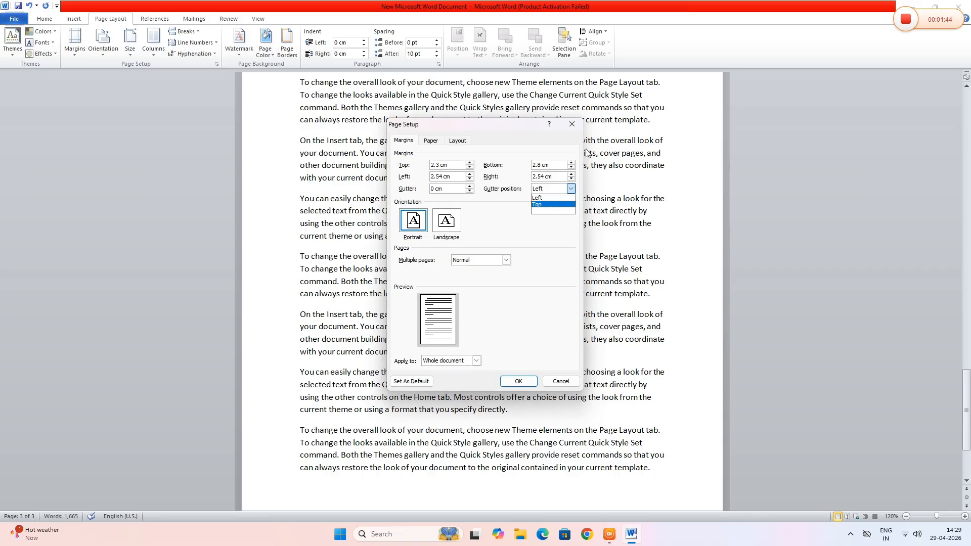
pyautogui.click(571, 126)
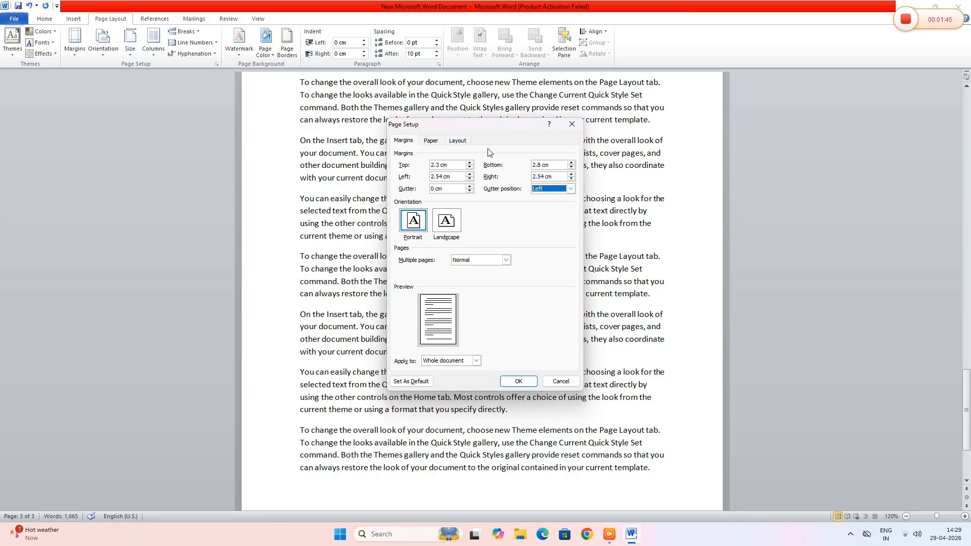
pyautogui.click(572, 124)
# Return to the start of the document and show the ruler
pyautogui.scroll(5, 413, 151)
pyautogui.scroll(20, 413, 152)
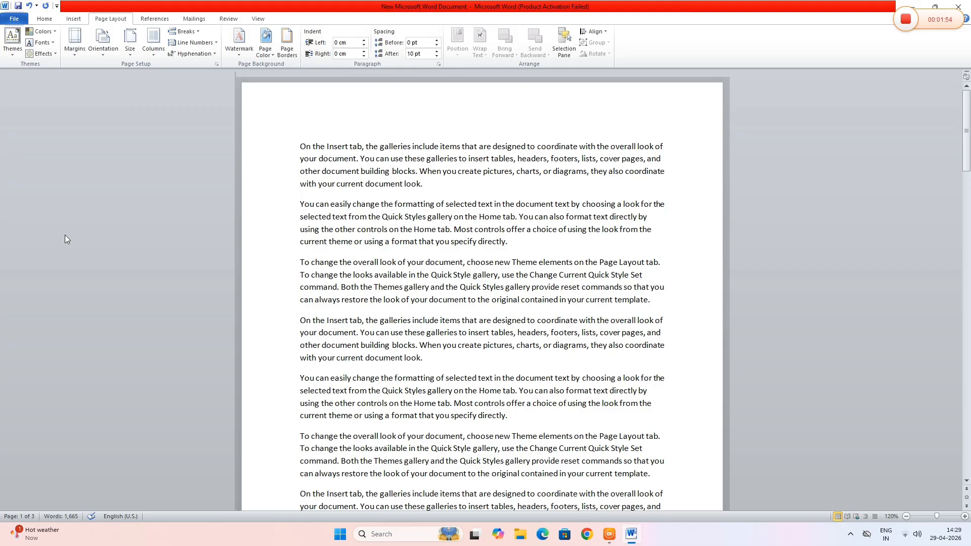
pyautogui.click(258, 19)
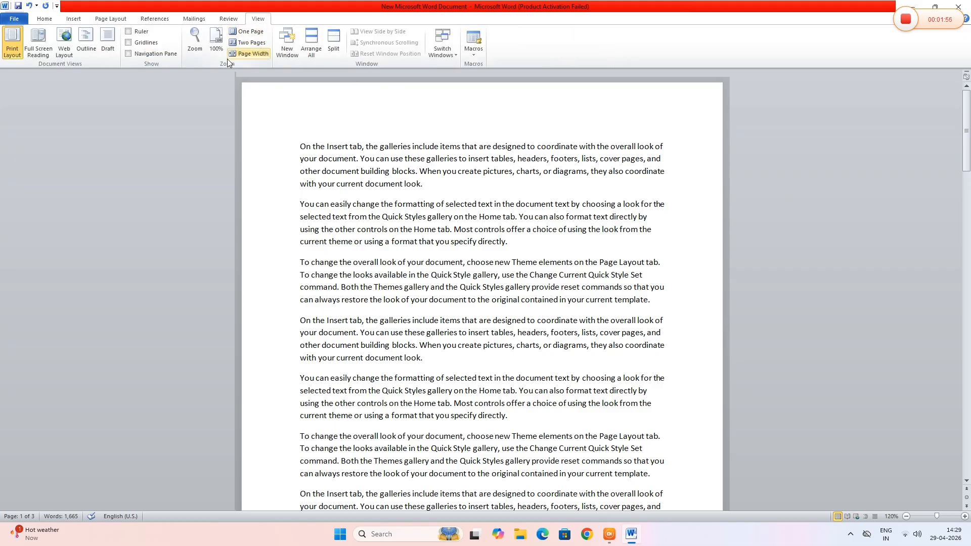
pyautogui.click(129, 32)
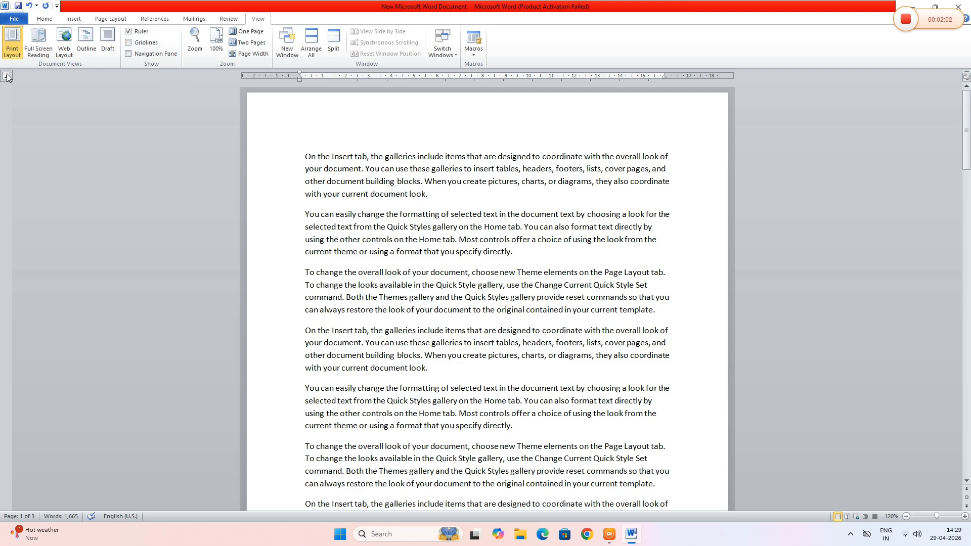
# Set the multiple pages option in the custom margin settings to 2 pages per sheet for the whole document
pyautogui.click(108, 21)
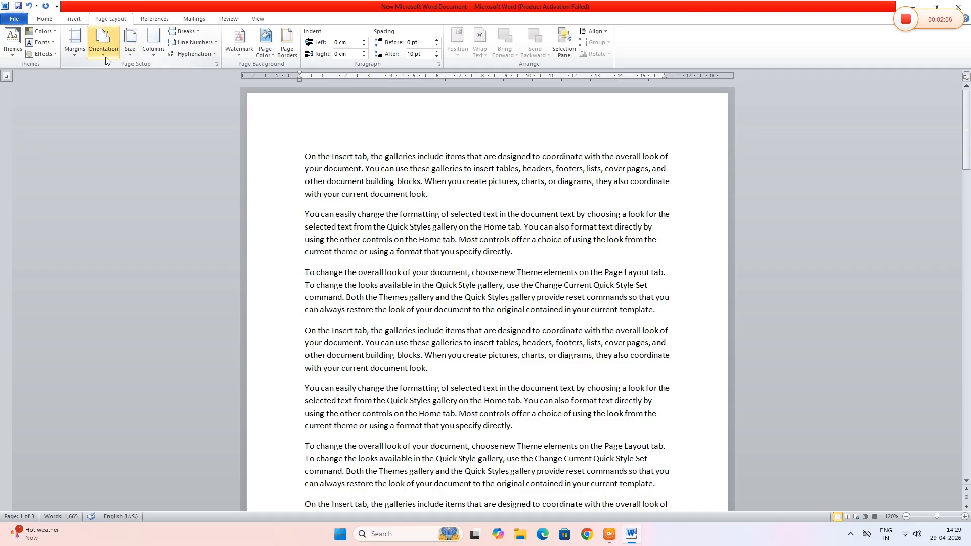
pyautogui.click(83, 56)
pyautogui.click(157, 253)
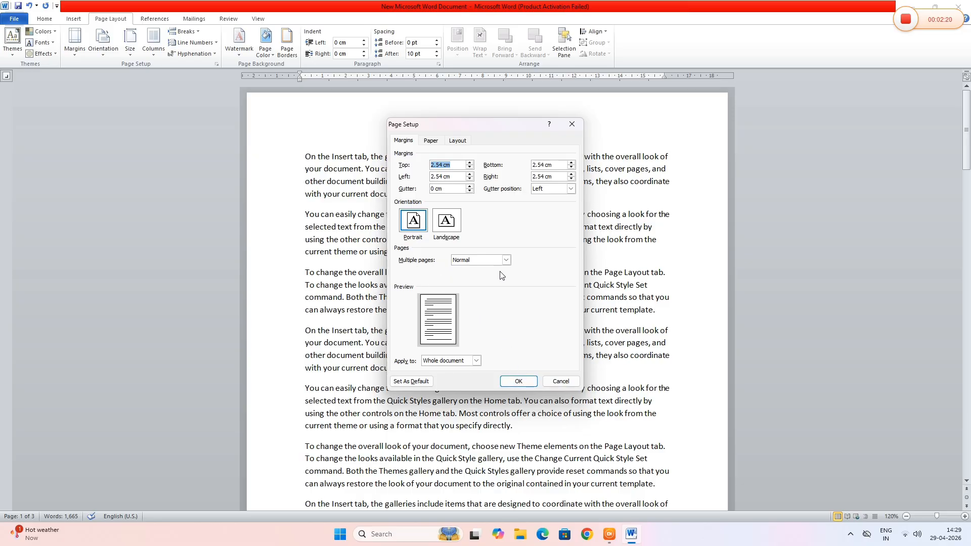
pyautogui.click(506, 260)
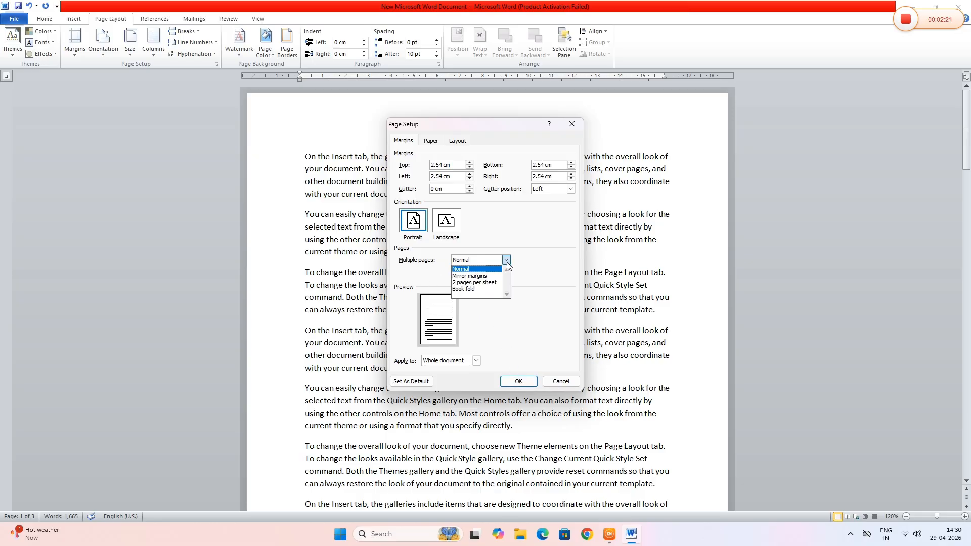
pyautogui.click(481, 283)
pyautogui.click(512, 381)
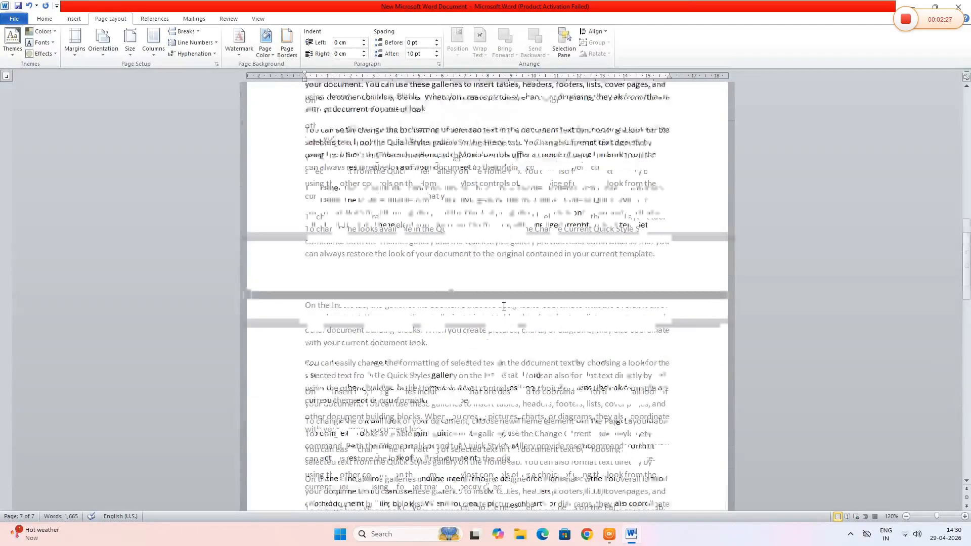
pyautogui.scroll(4, 498, 286)
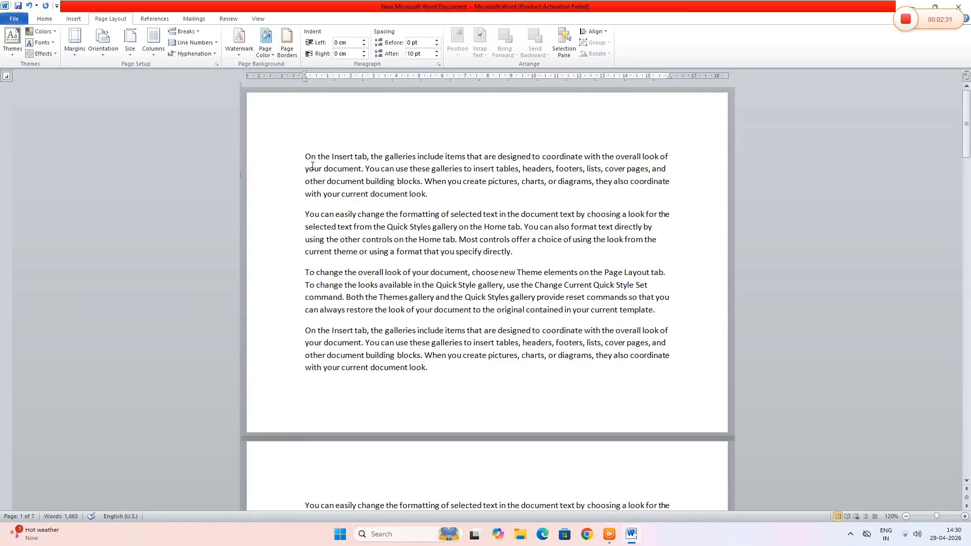
# Set the multiple pages option in the custom margin settings back to Normal for the whole document
pyautogui.click(81, 56)
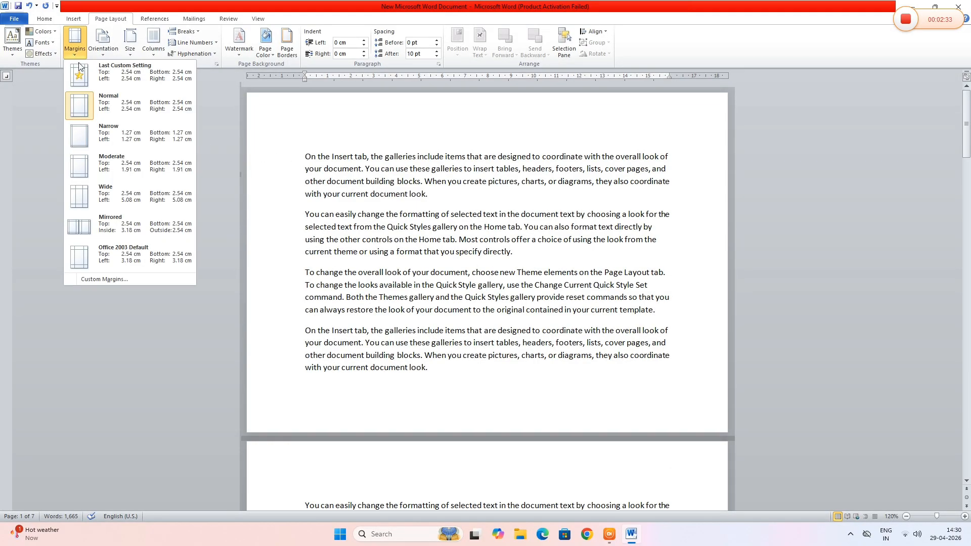
pyautogui.click(124, 279)
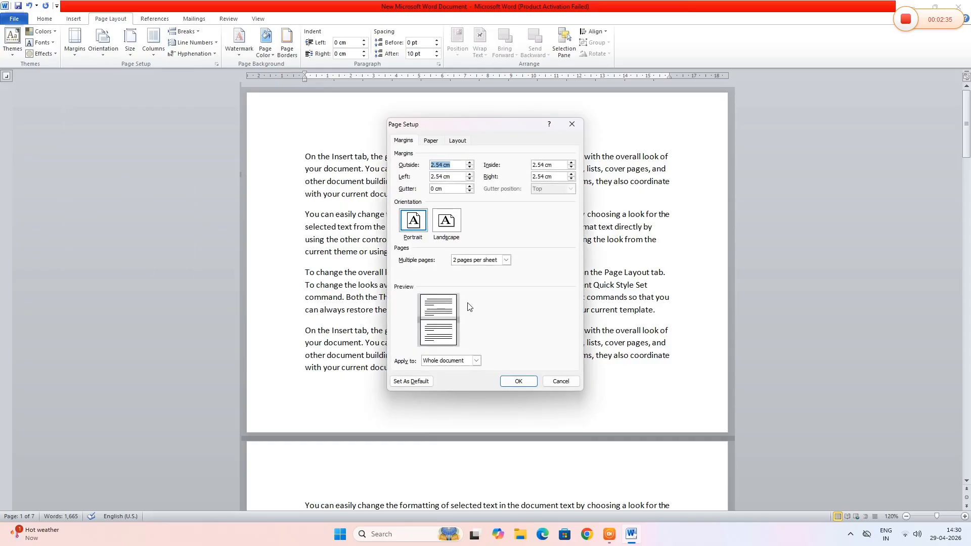
pyautogui.click(506, 260)
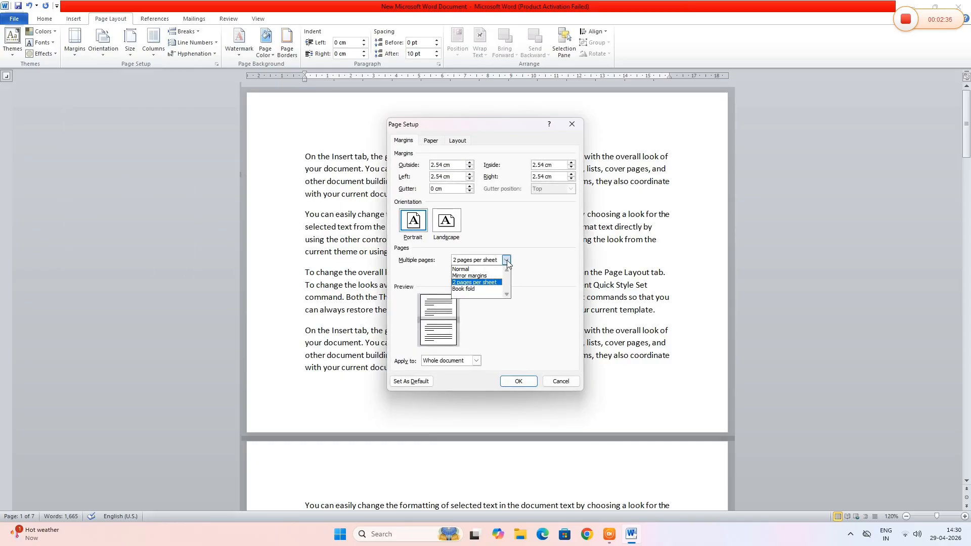
pyautogui.click(475, 271)
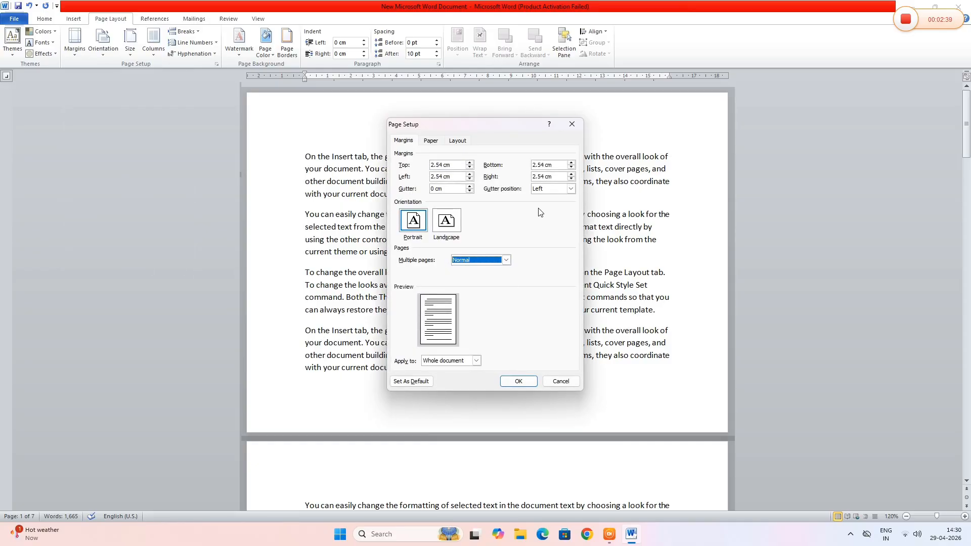
pyautogui.click(571, 189)
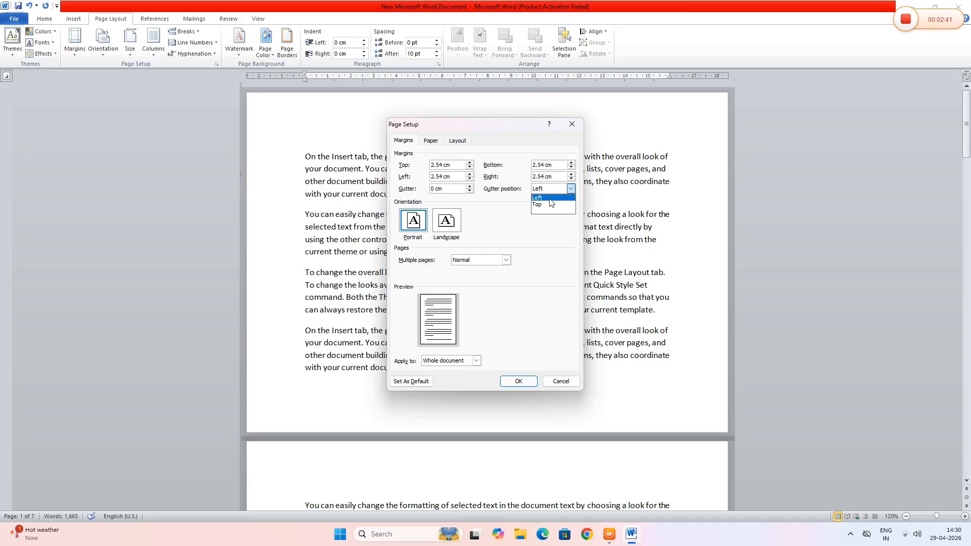
pyautogui.click(518, 382)
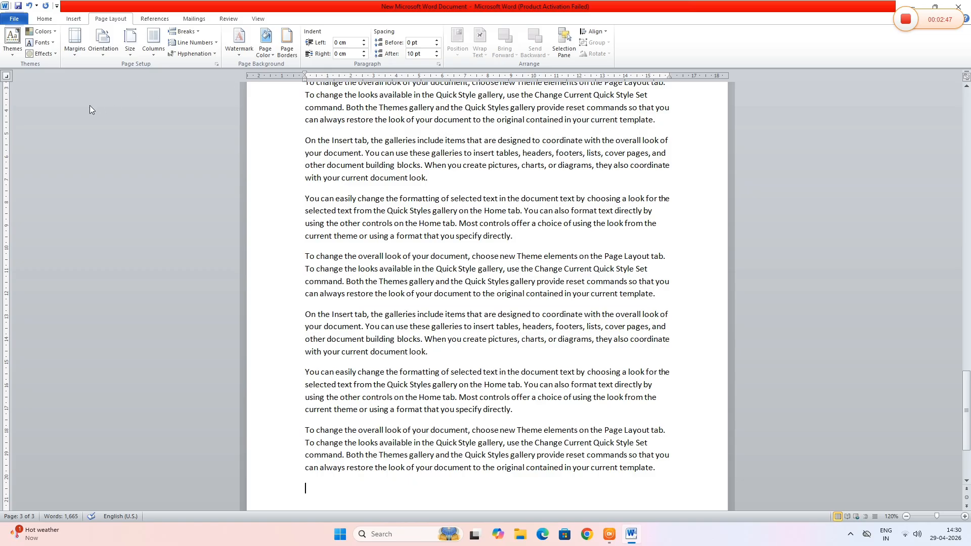
# Try Landscape orientation for the document, and return the pages to Portrait
pyautogui.click(106, 53)
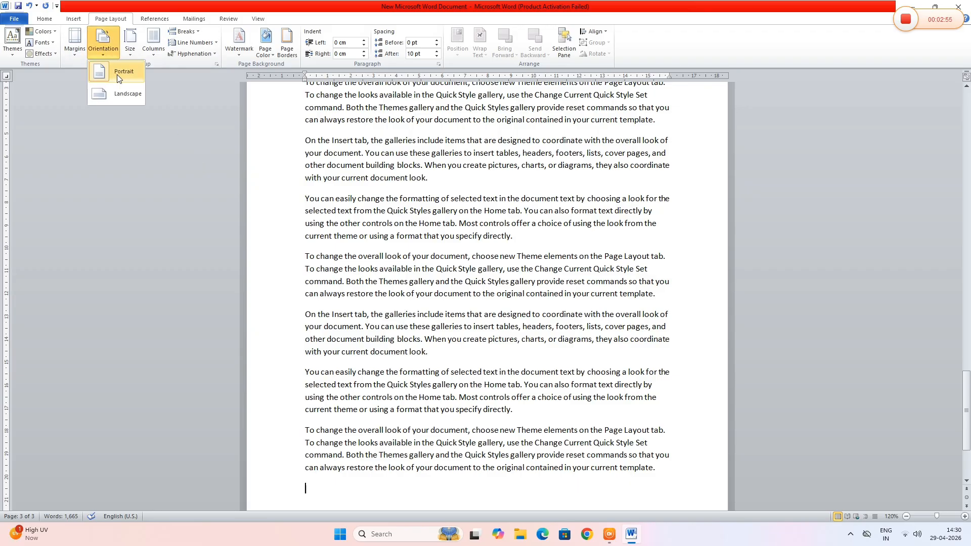
pyautogui.click(118, 95)
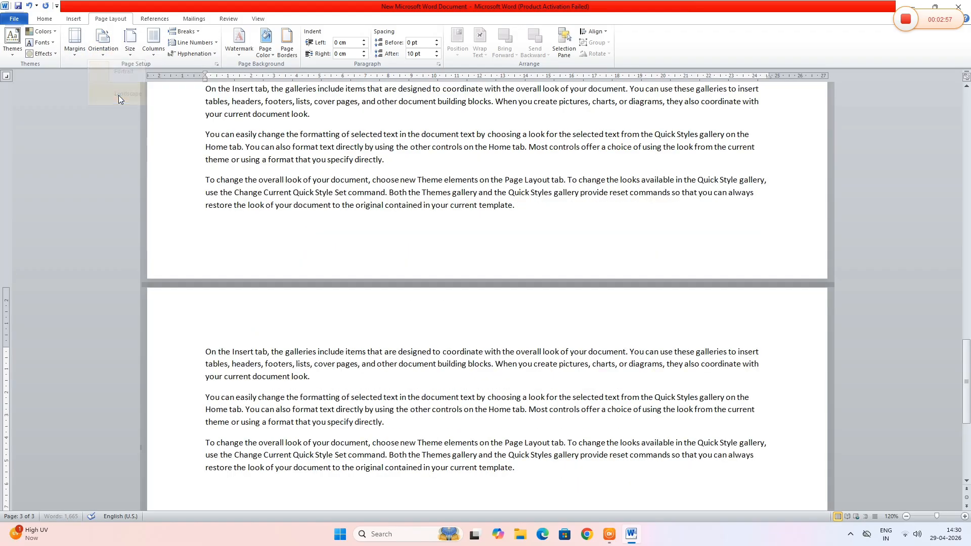
pyautogui.click(105, 56)
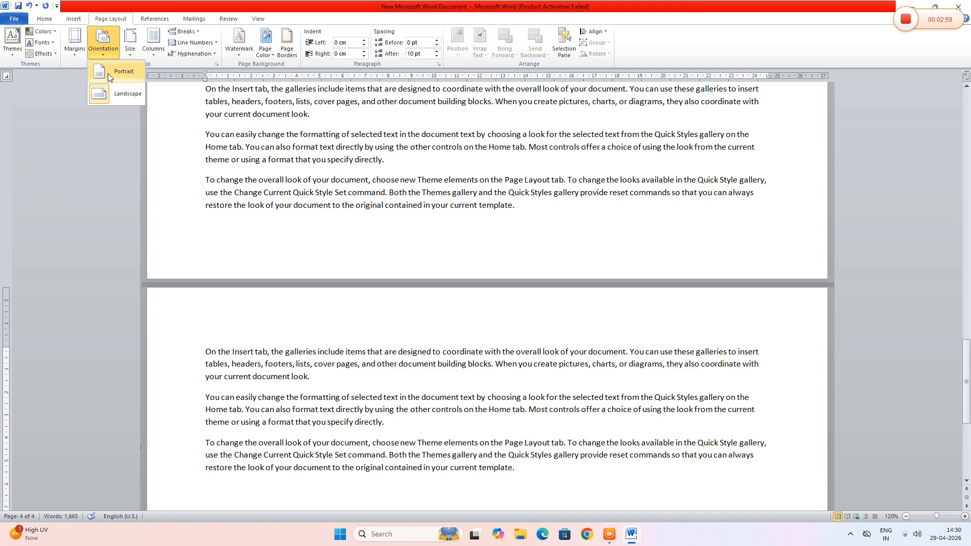
pyautogui.click(108, 74)
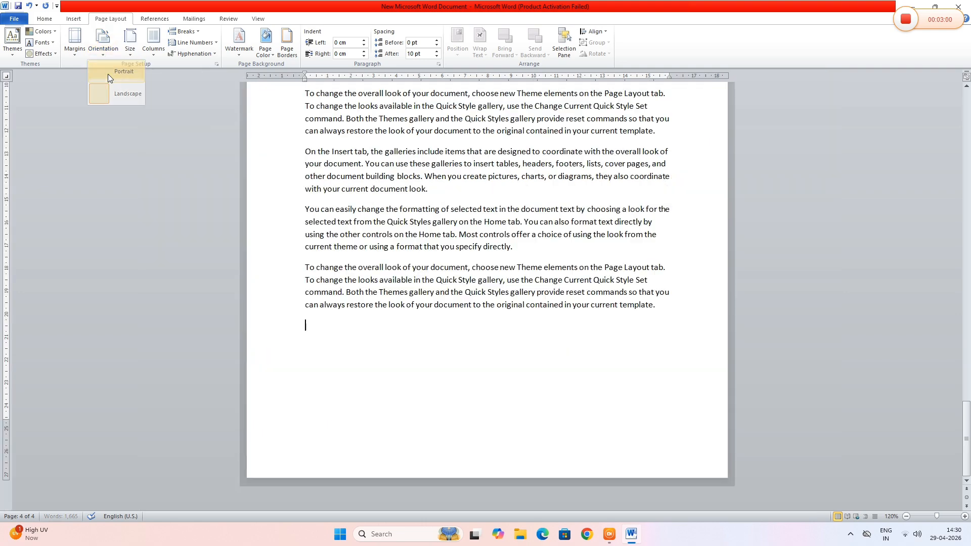
# Set the document's paper size to Letter, 21.59 cm x 27.94 cm
pyautogui.click(135, 51)
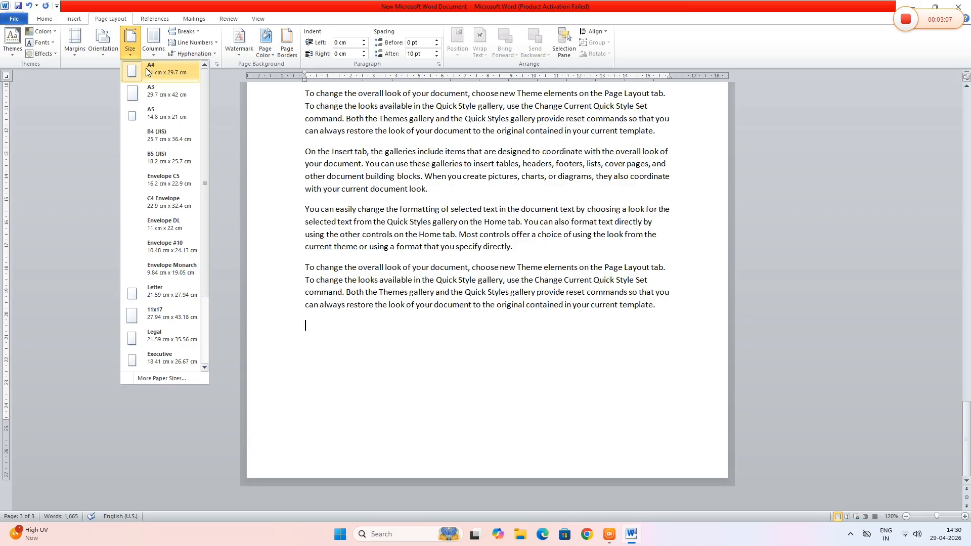
pyautogui.click(170, 287)
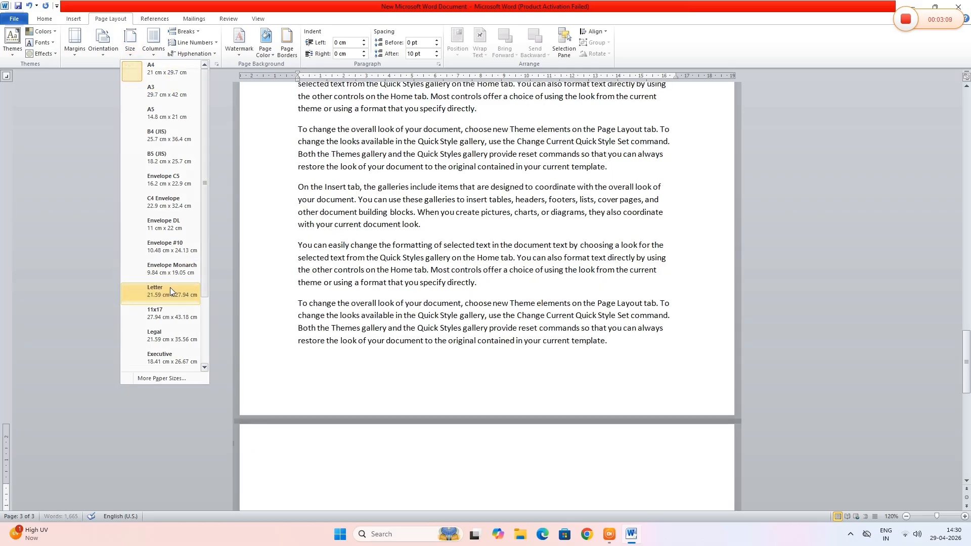
# Try the Legal and Executive paper sizes on the document, and set the paper size to A4, 21 cm x 29.7 cm
pyautogui.click(127, 50)
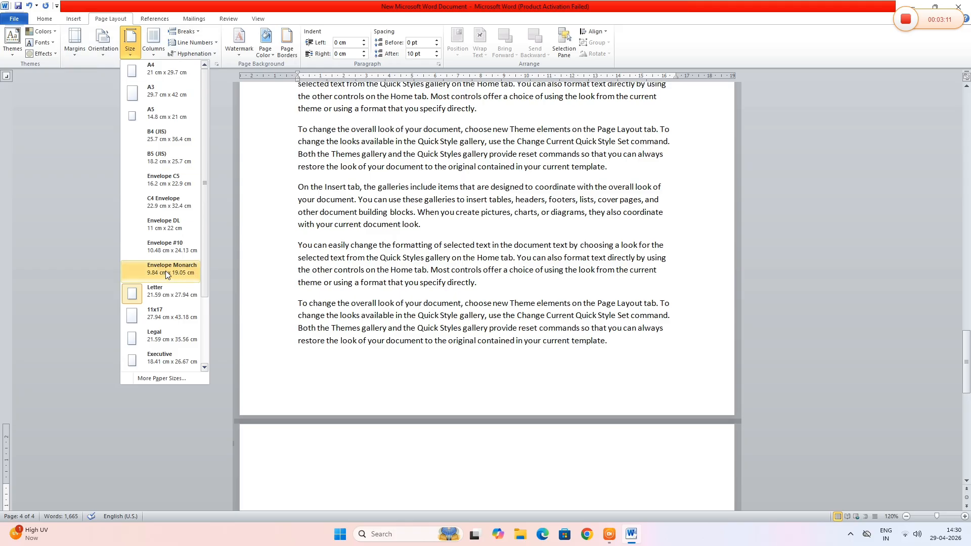
pyautogui.click(171, 334)
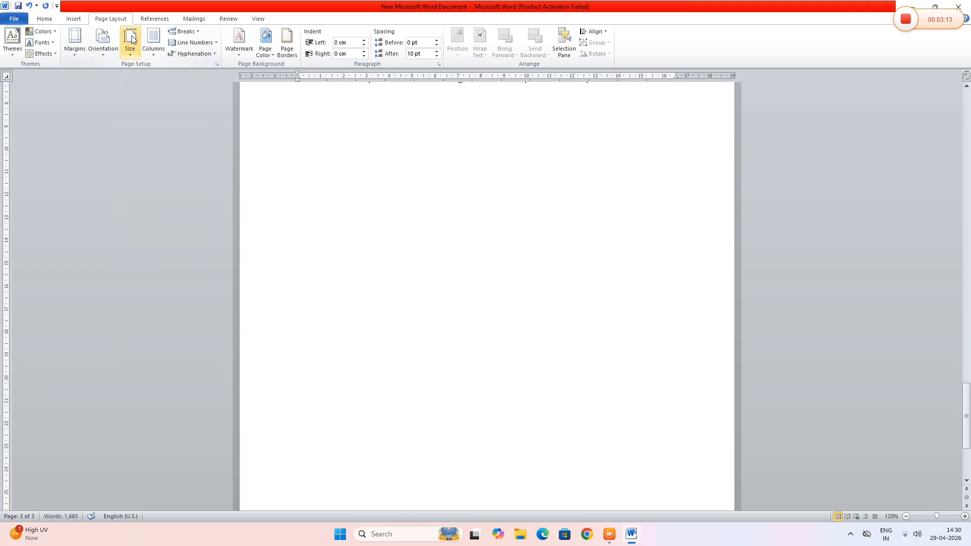
pyautogui.click(130, 43)
pyautogui.click(167, 358)
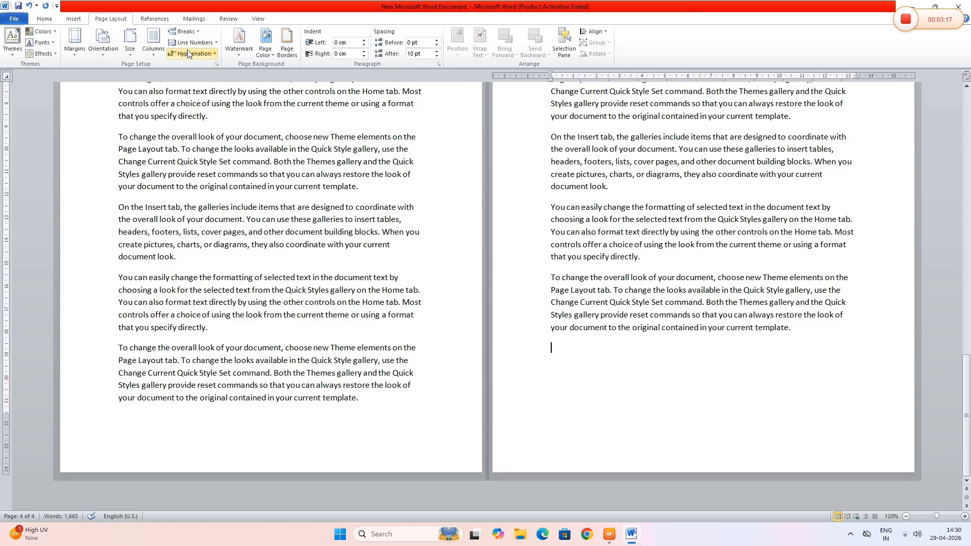
pyautogui.click(130, 43)
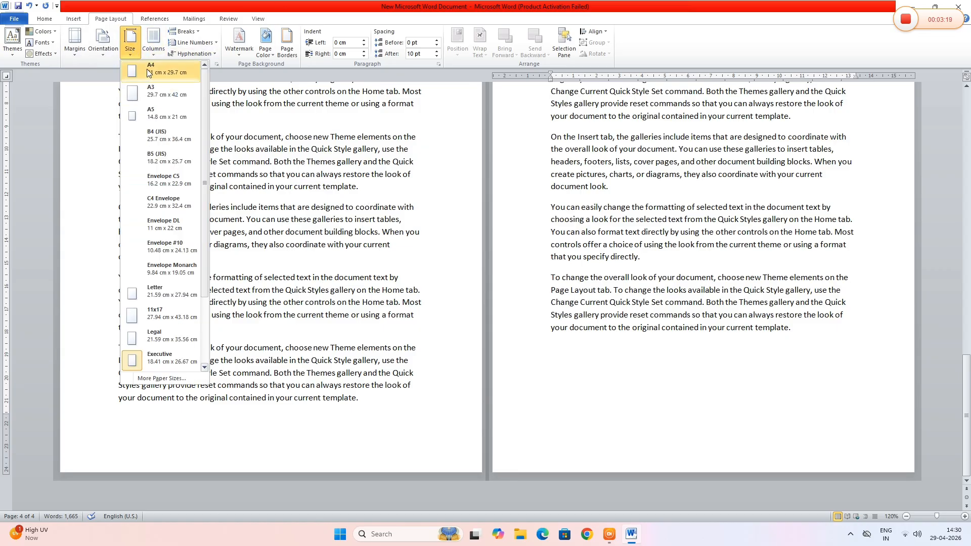
pyautogui.click(149, 73)
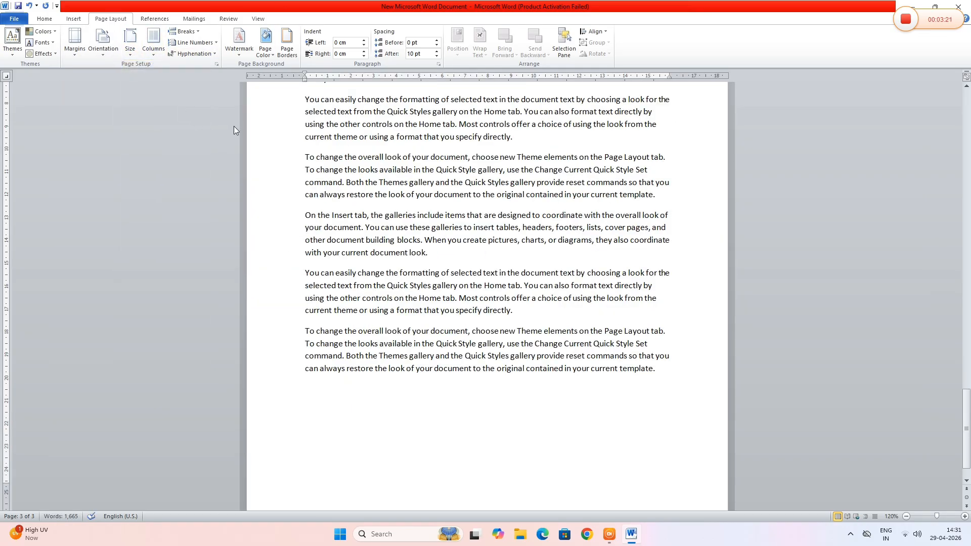
# Lay out the document text in two columns, and change the layout to three columns
pyautogui.click(154, 54)
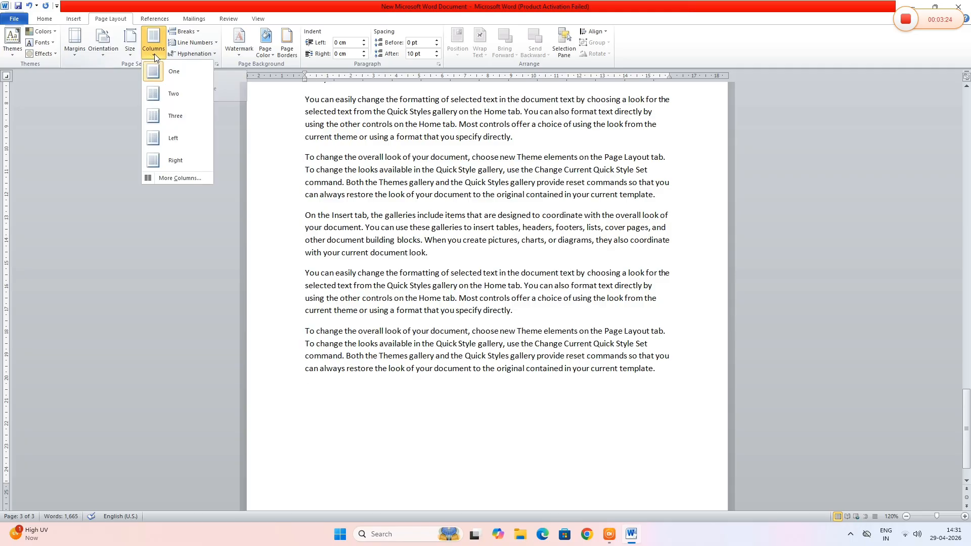
pyautogui.click(174, 103)
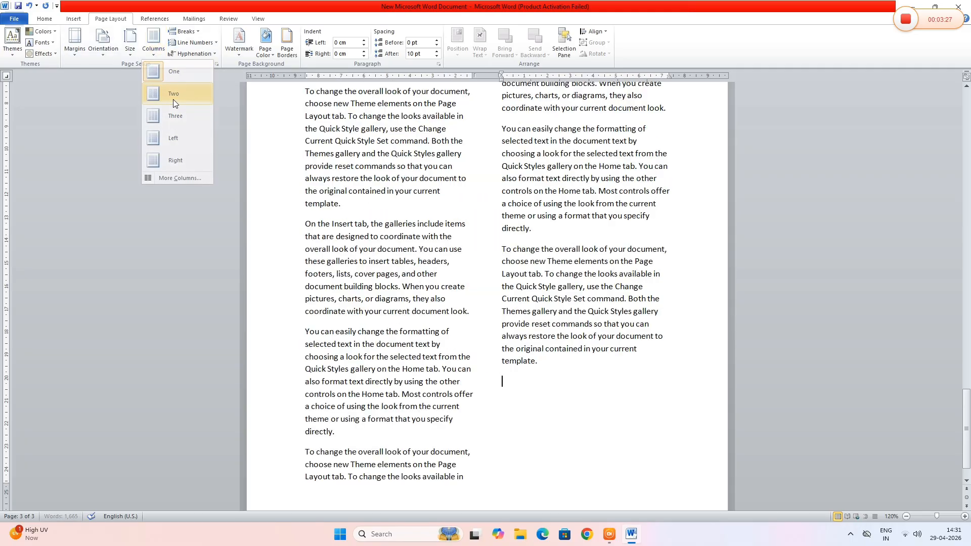
pyautogui.click(153, 44)
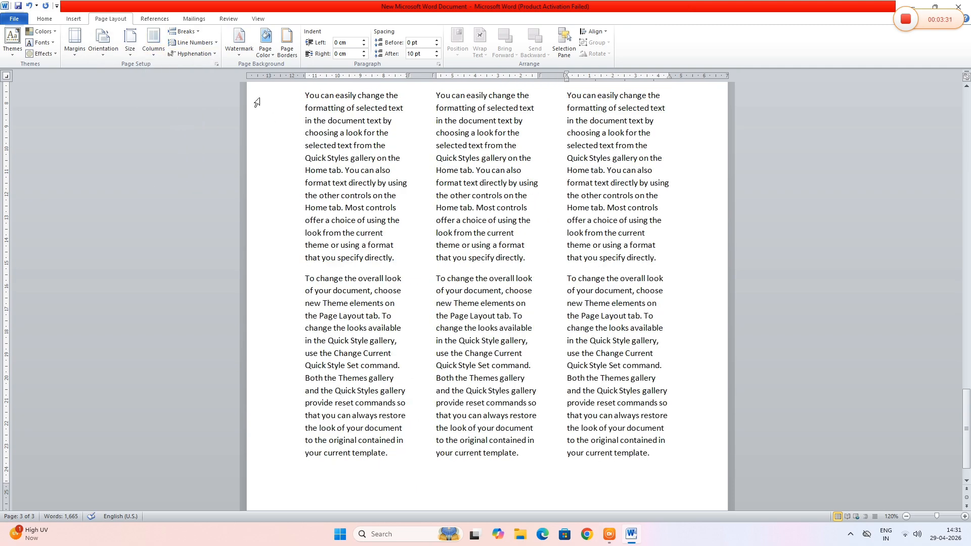
# Examine the custom column settings and their apply-to choices, and cancel without changing anything
pyautogui.click(153, 53)
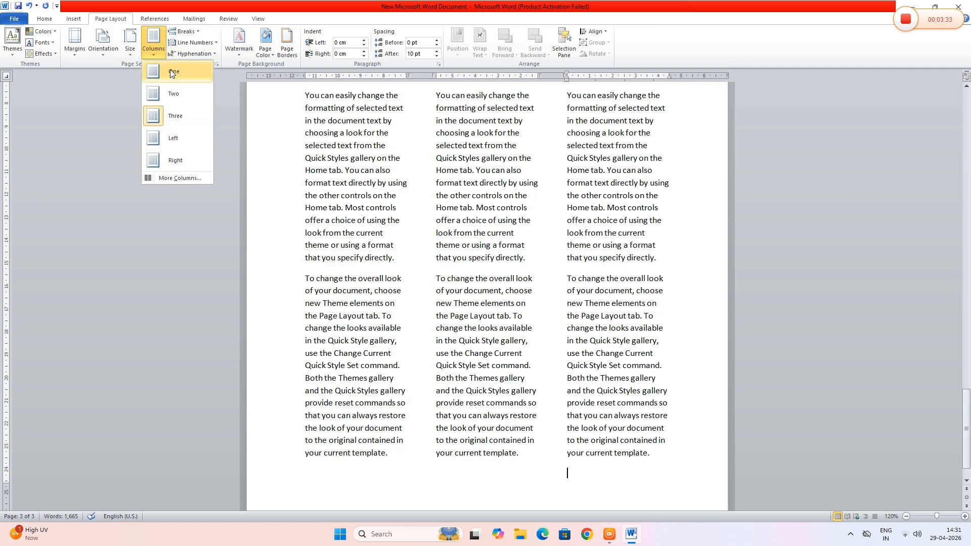
pyautogui.click(181, 178)
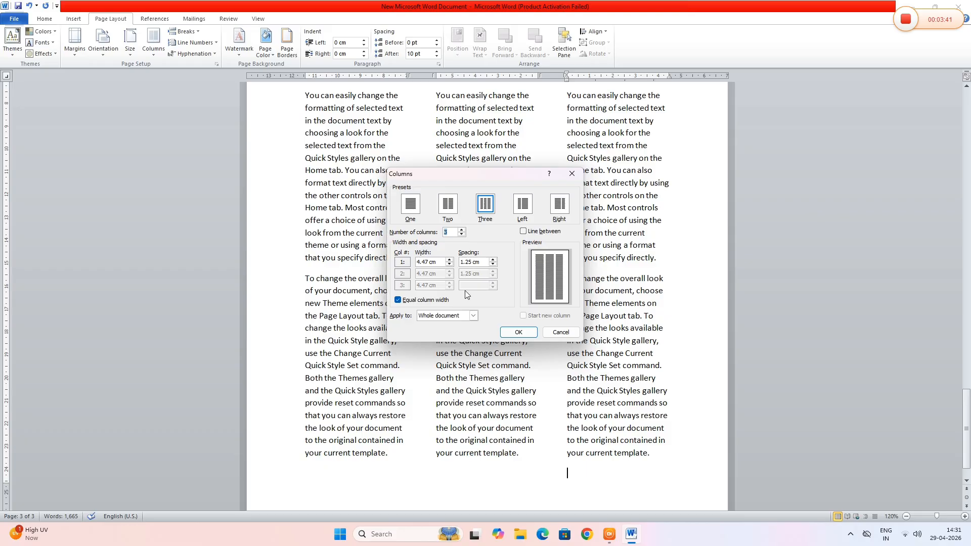
pyautogui.click(473, 315)
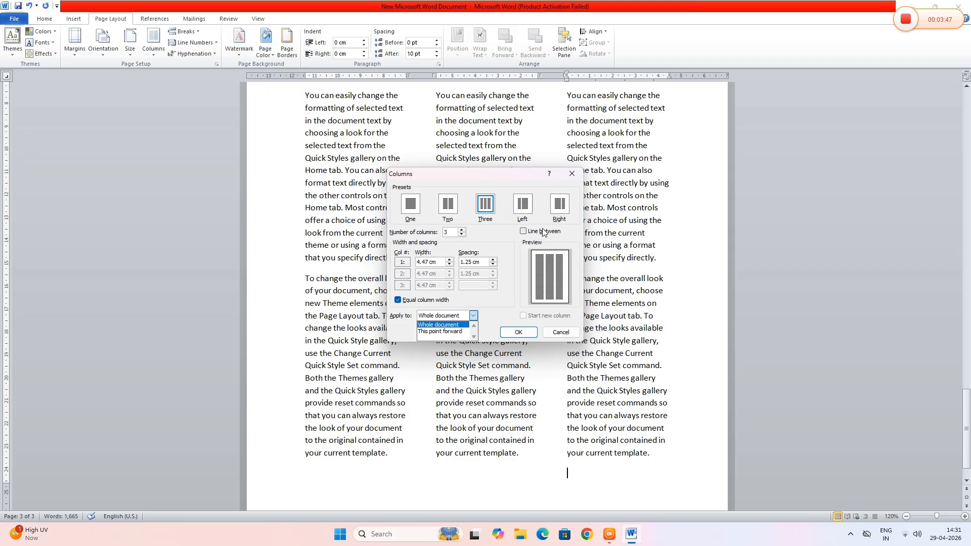
pyautogui.click(553, 333)
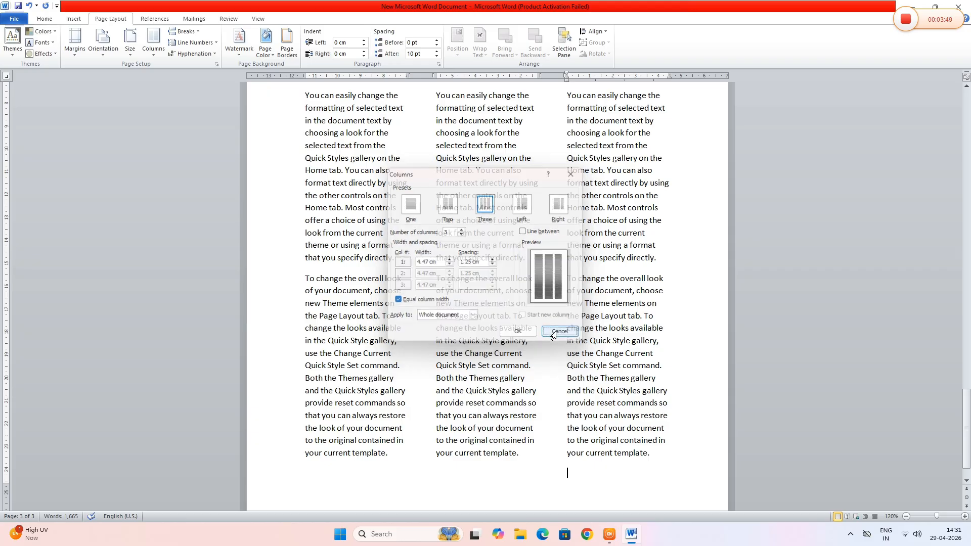
# Return the document text to a single-column layout
pyautogui.click(153, 41)
pyautogui.click(170, 73)
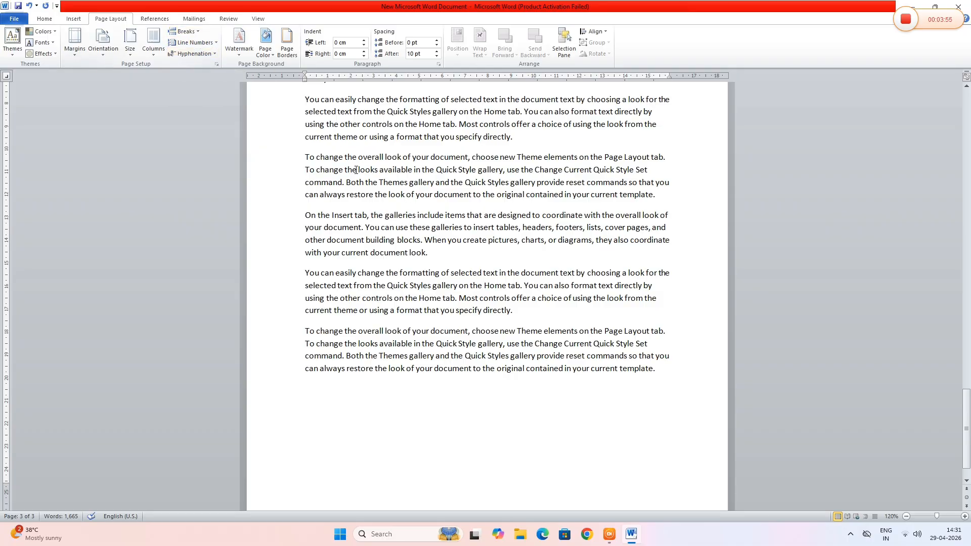
# Insert a page break after the second paragraph on page 3, and undo it
pyautogui.scroll(-1, 362, 161)
pyautogui.scroll(3, 361, 171)
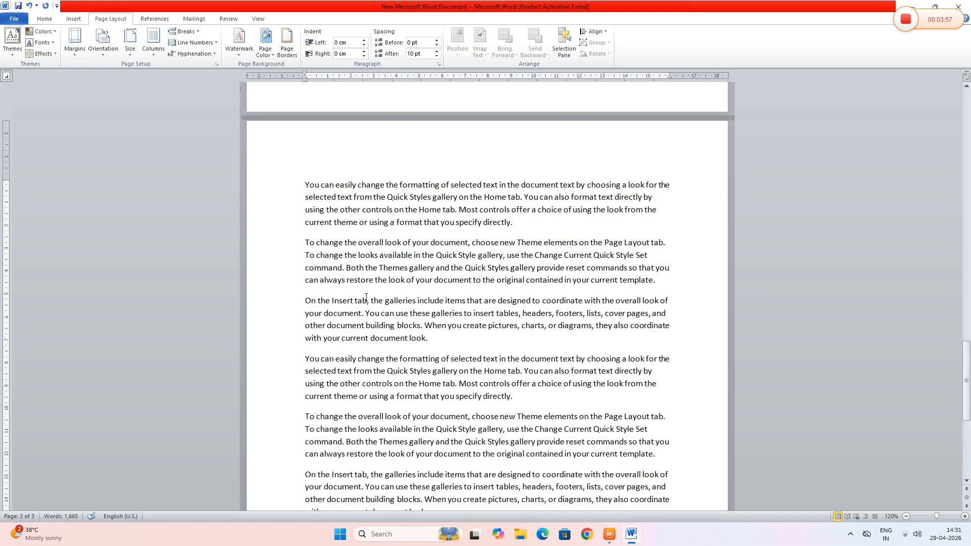
pyautogui.click(656, 282)
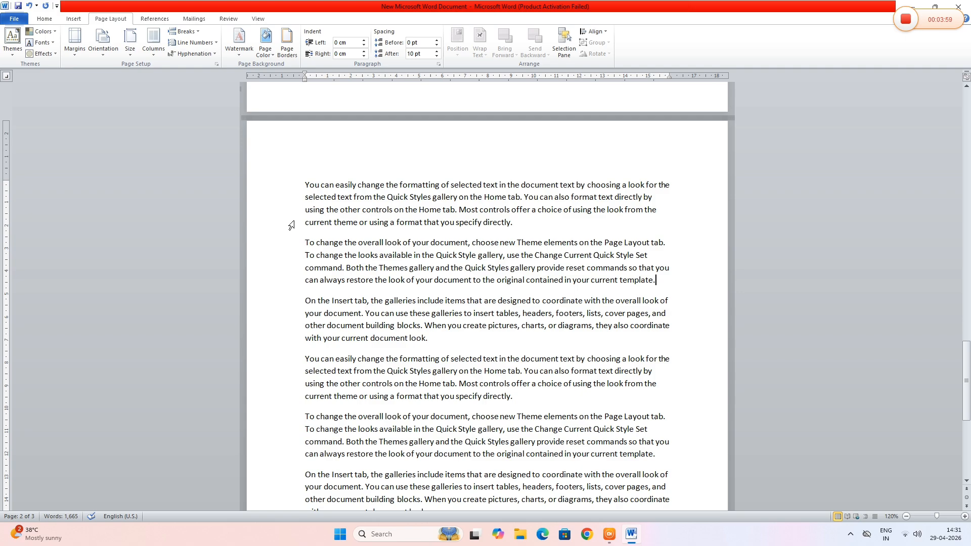
pyautogui.click(195, 36)
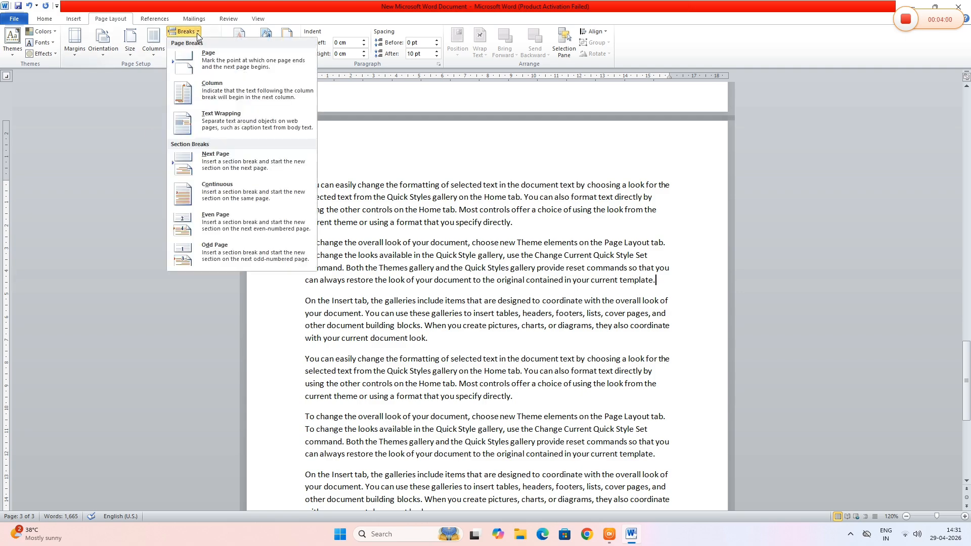
pyautogui.click(203, 60)
pyautogui.scroll(2, 329, 233)
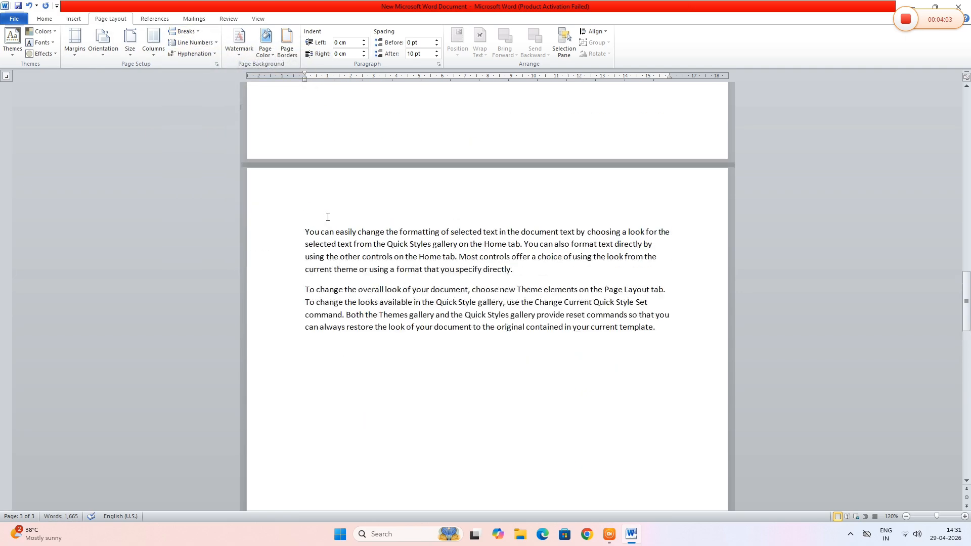
pyautogui.click(186, 32)
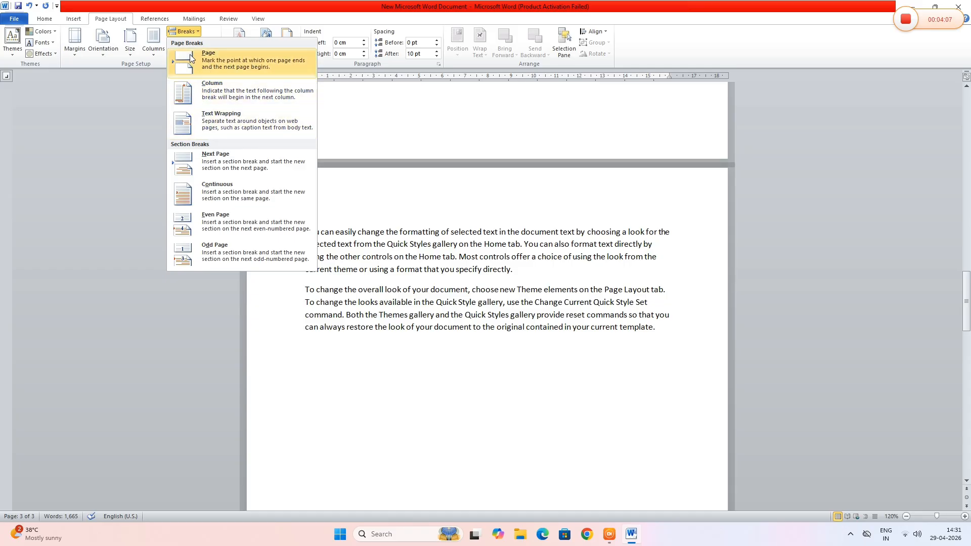
pyautogui.click(198, 34)
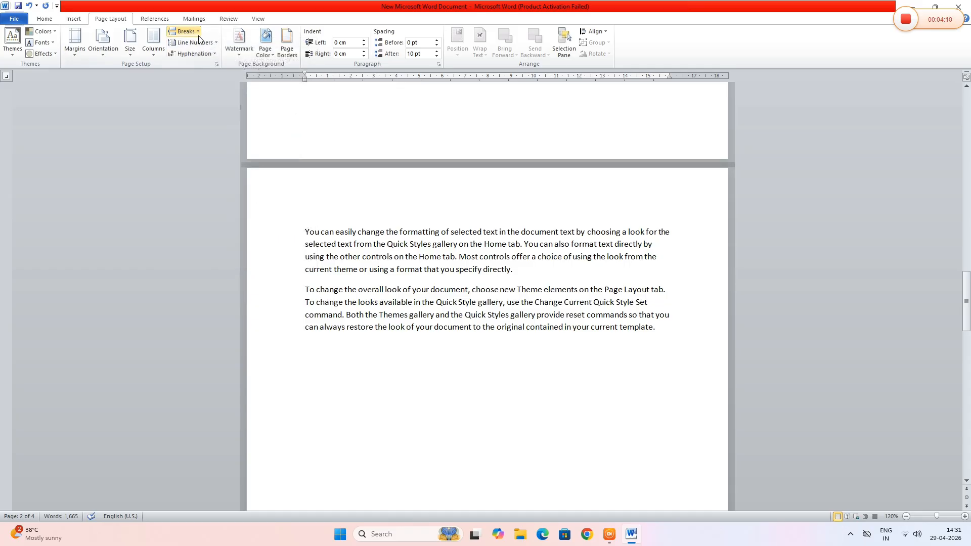
pyautogui.click(209, 44)
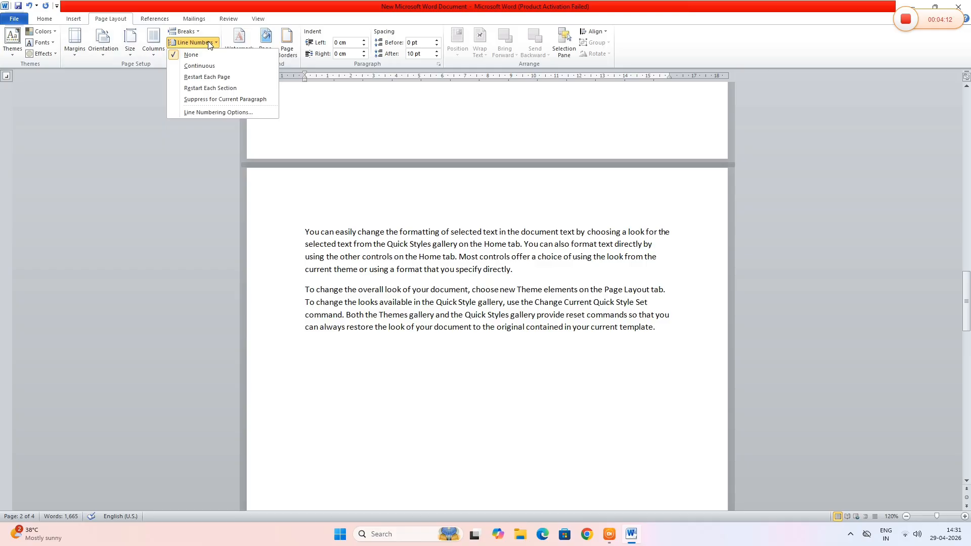
pyautogui.click(211, 57)
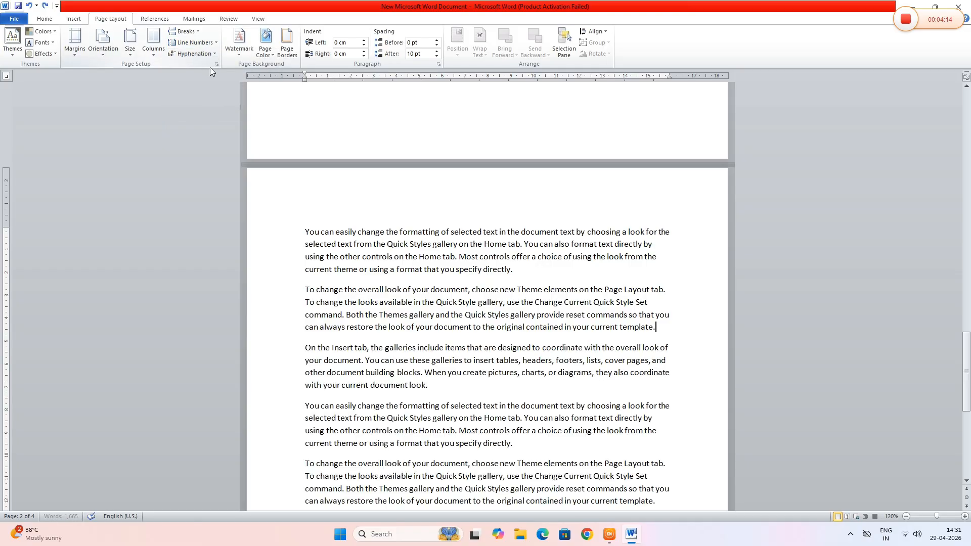
# Add continuous line numbers to the document and review them from the first page
pyautogui.scroll(20, 392, 182)
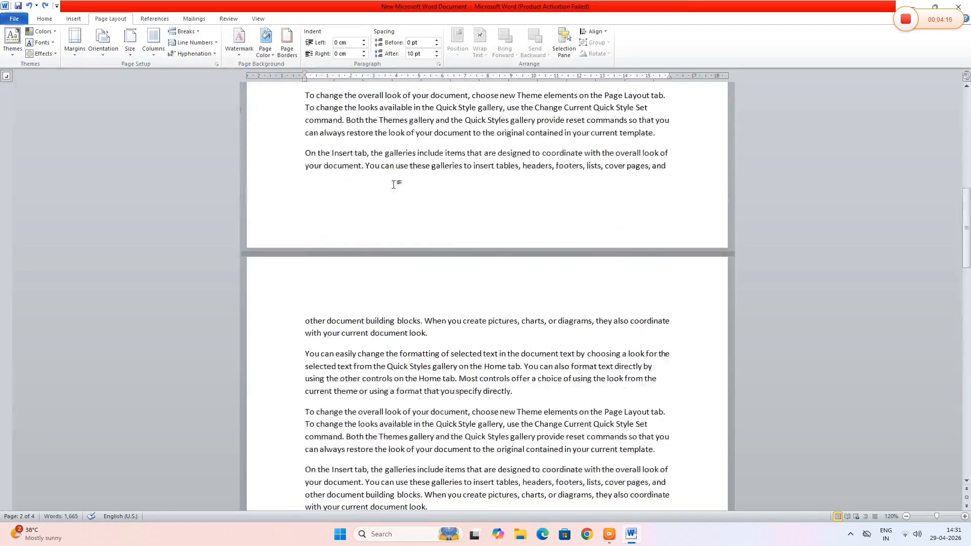
pyautogui.scroll(5, 390, 180)
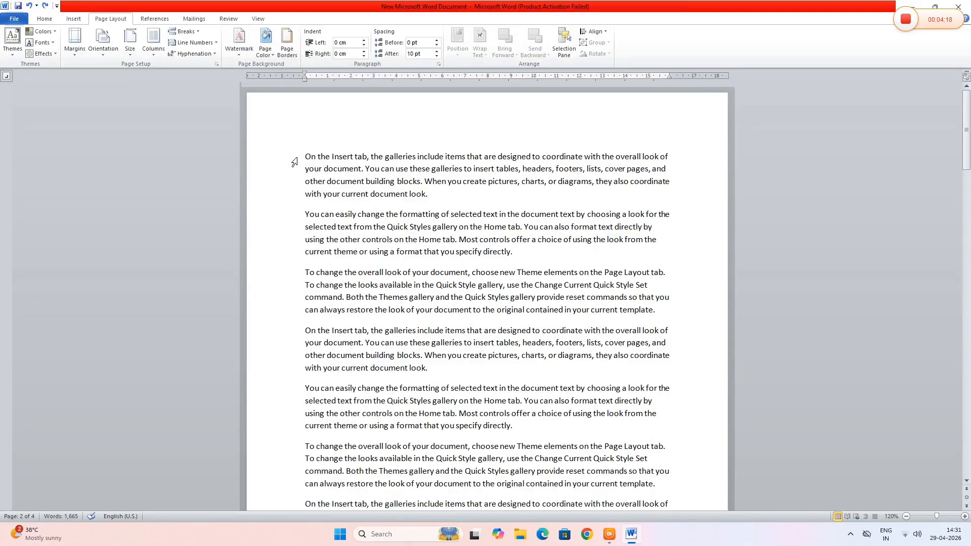
pyautogui.click(196, 42)
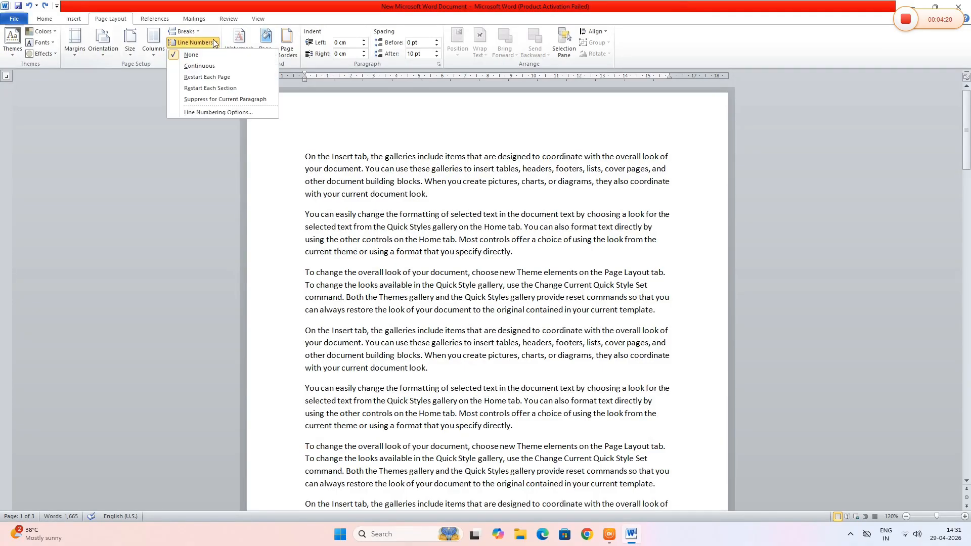
pyautogui.click(200, 66)
pyautogui.scroll(15, 312, 166)
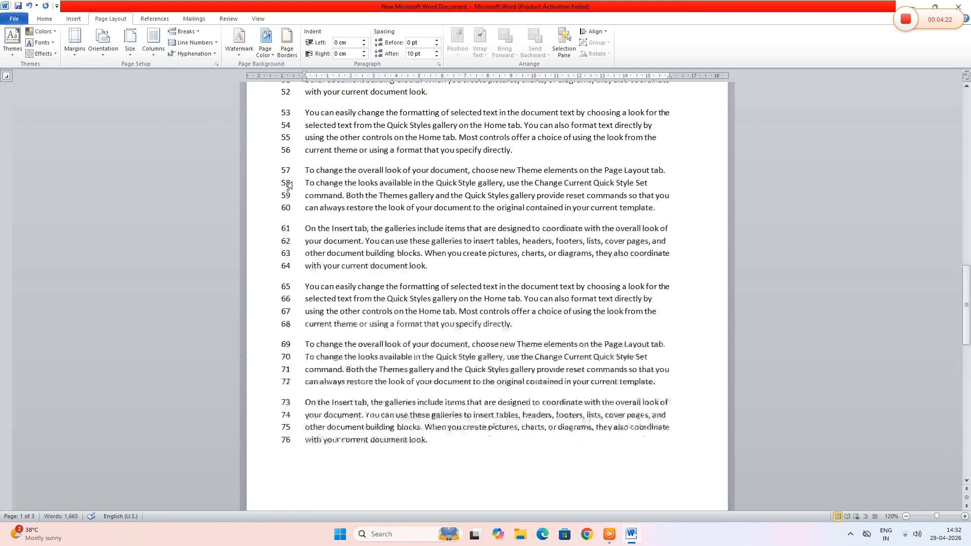
pyautogui.scroll(5, 312, 166)
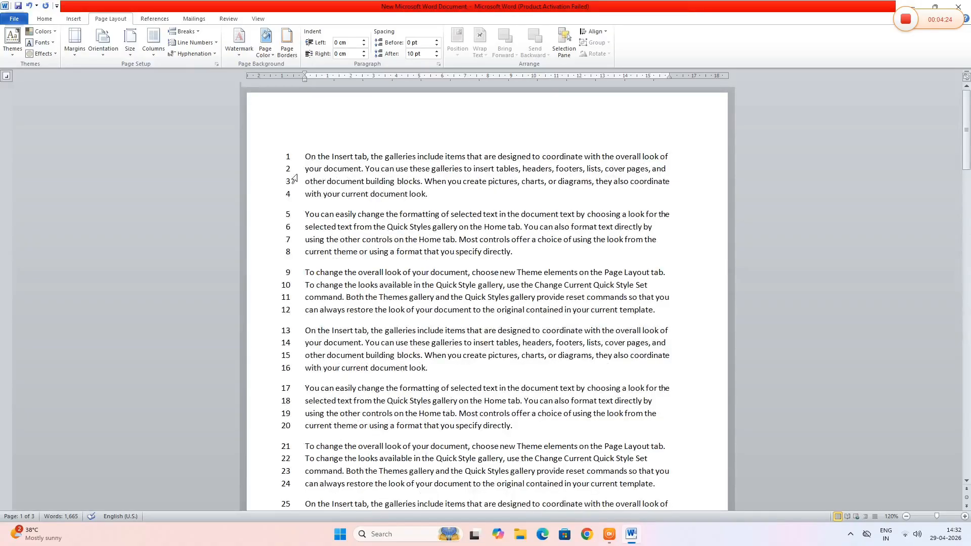
# Set the line numbering to restart on each page, and check the numbers across the page boundary
pyautogui.click(196, 42)
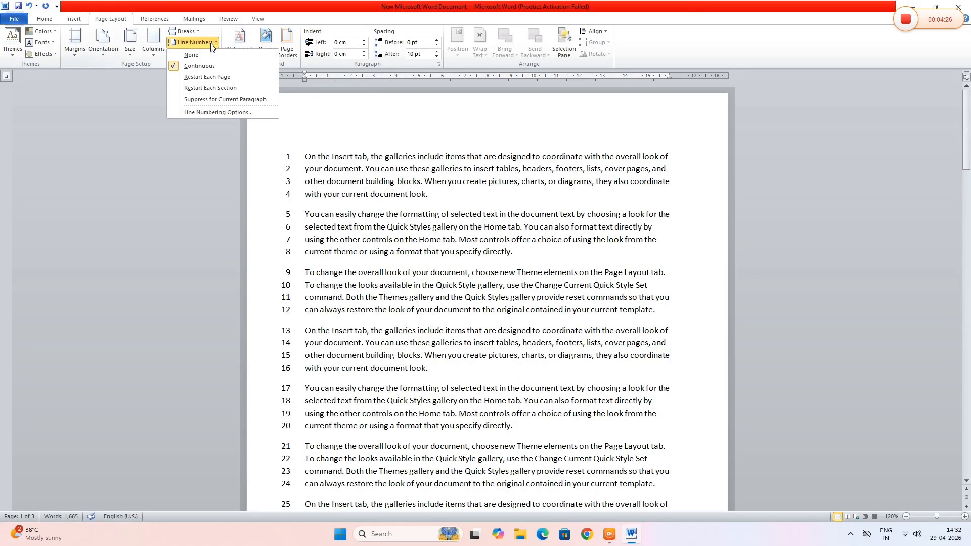
pyautogui.click(197, 79)
pyautogui.scroll(-9, 300, 164)
pyautogui.scroll(3, 299, 164)
pyautogui.scroll(-6, 299, 163)
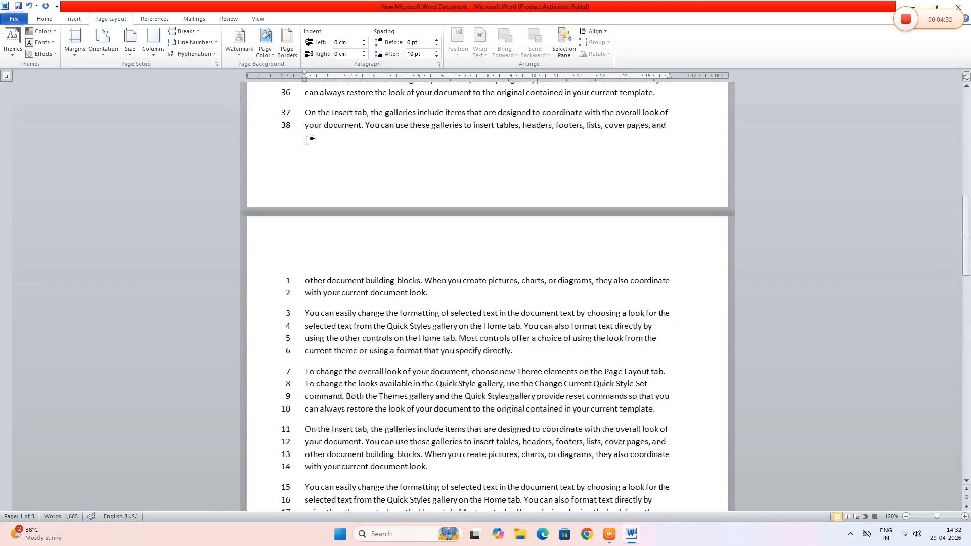
pyautogui.scroll(14, 310, 133)
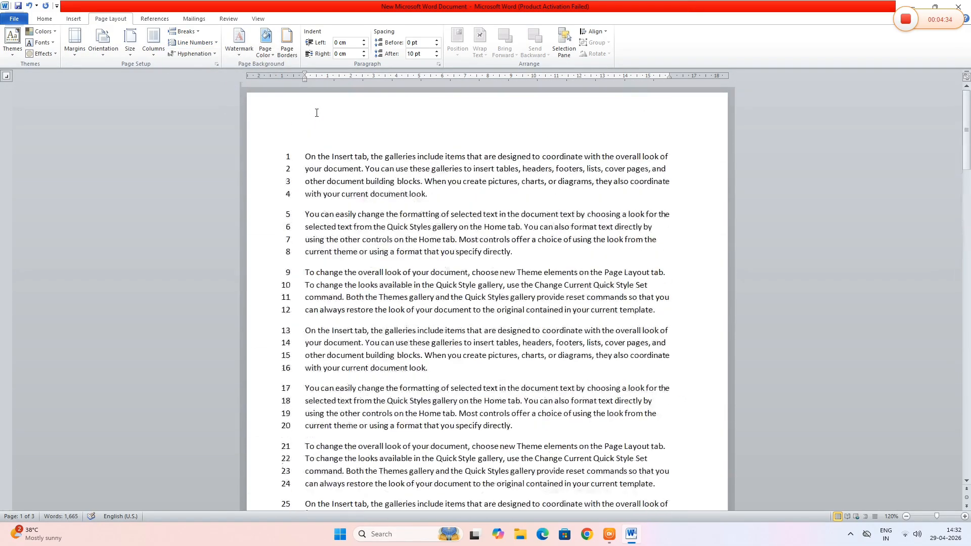
# Examine the page layout settings reached from the line numbering options, including the vertical alignment choices, and cancel them
pyautogui.click(213, 47)
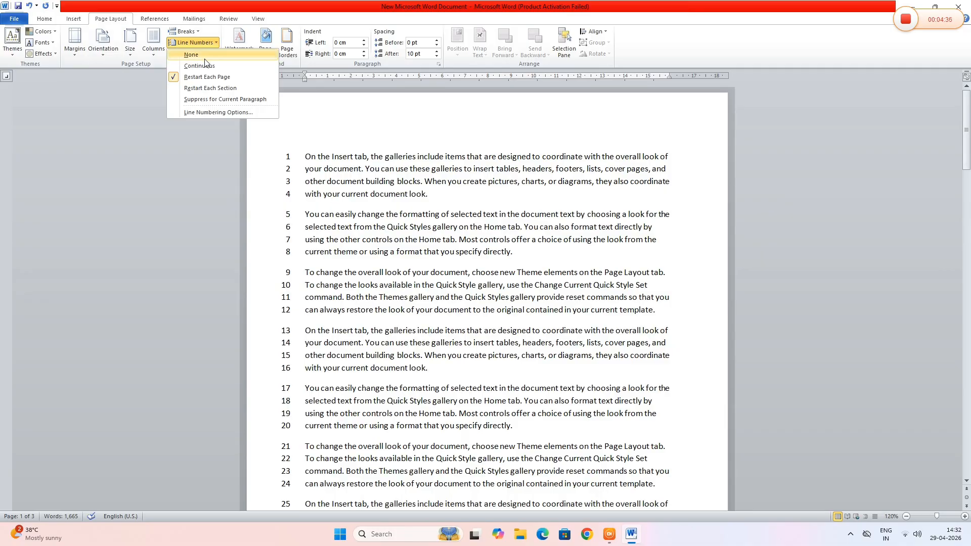
pyautogui.click(202, 111)
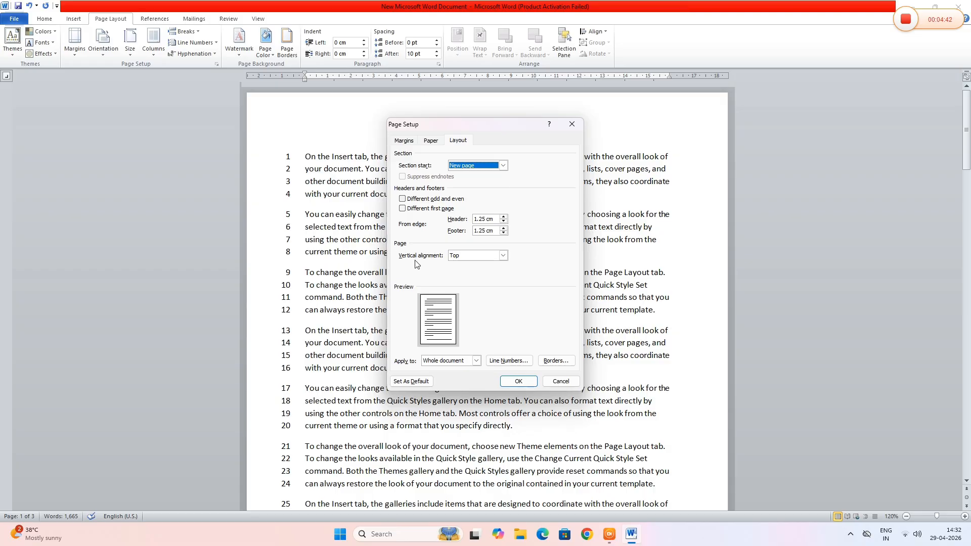
pyautogui.click(504, 257)
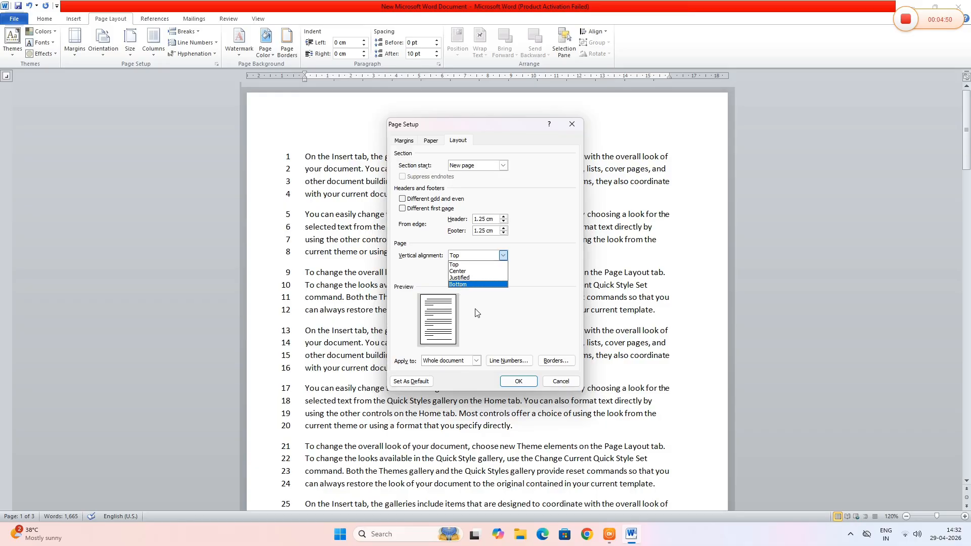
pyautogui.click(560, 383)
pyautogui.click(560, 382)
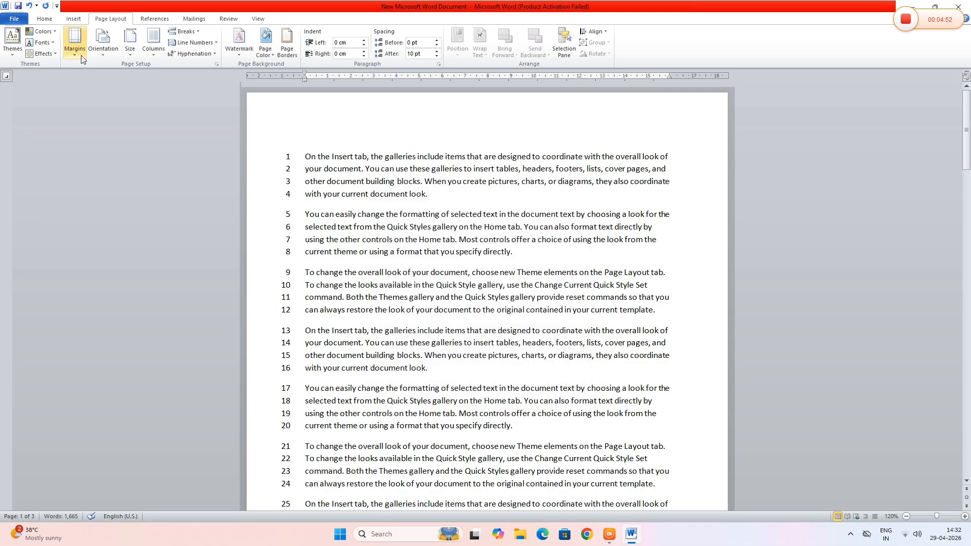
pyautogui.click(44, 19)
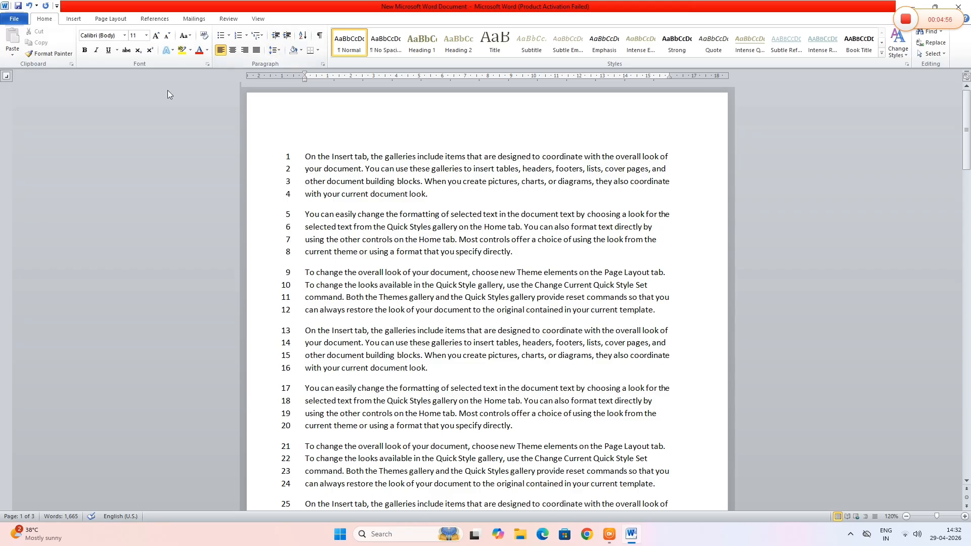
pyautogui.click(110, 18)
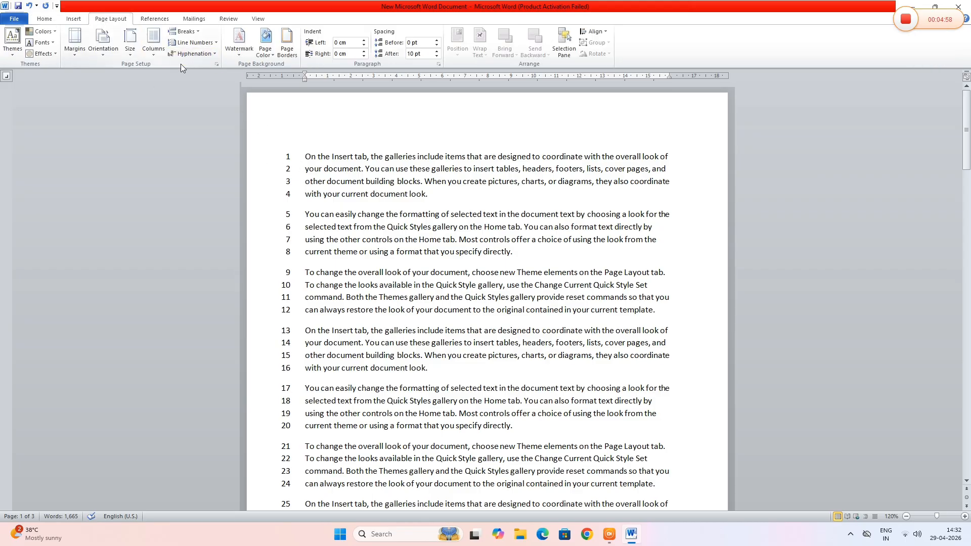
# Turn off line numbering for the document and check the pages from the beginning
pyautogui.click(214, 53)
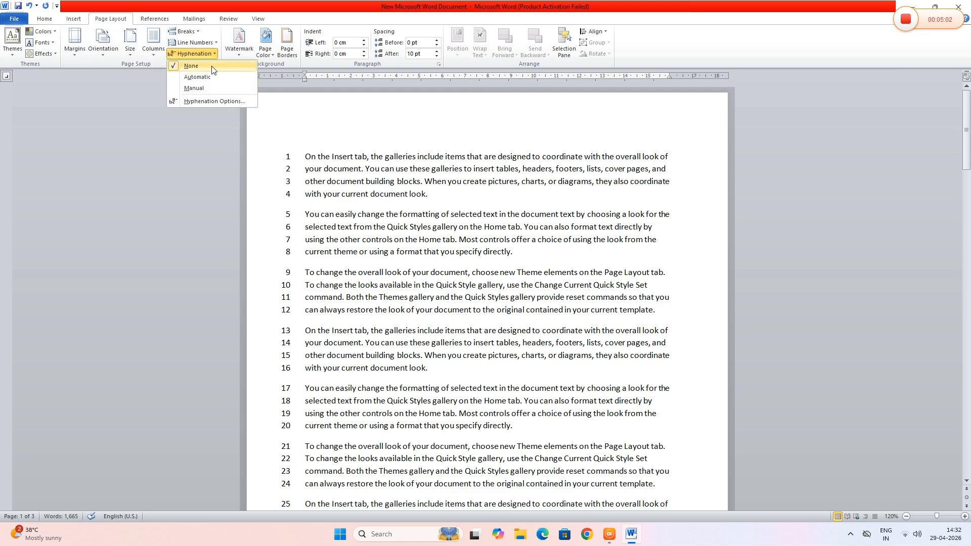
pyautogui.click(195, 43)
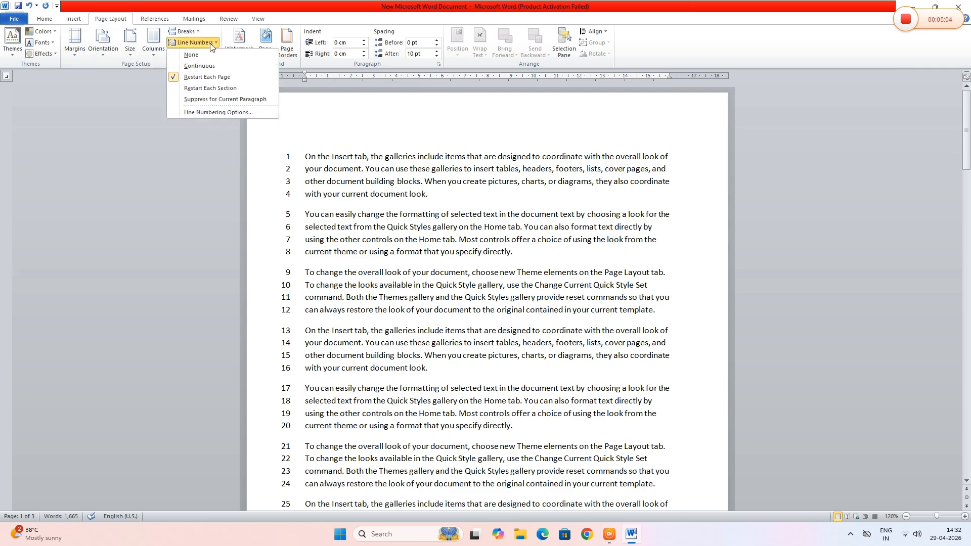
pyautogui.click(192, 54)
pyautogui.scroll(15, 333, 168)
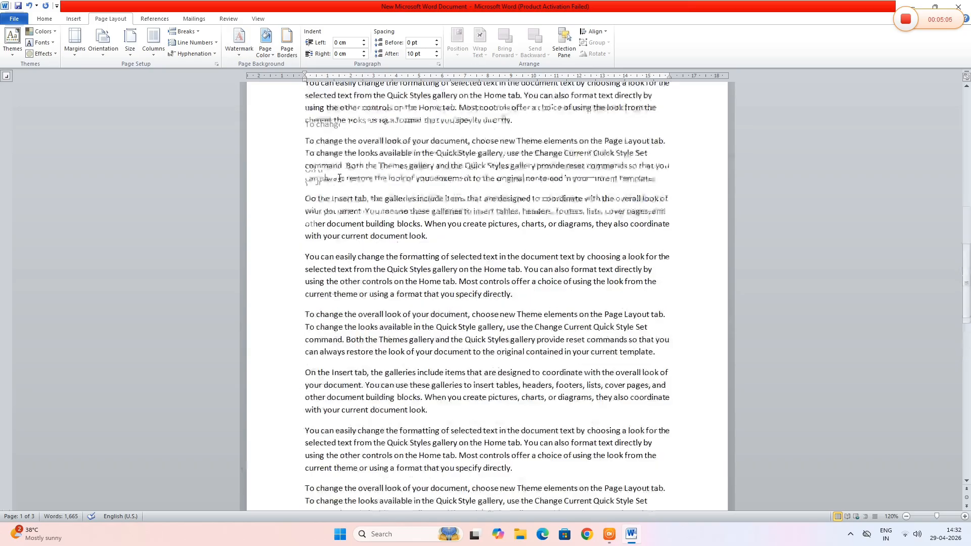
pyautogui.scroll(1, 333, 169)
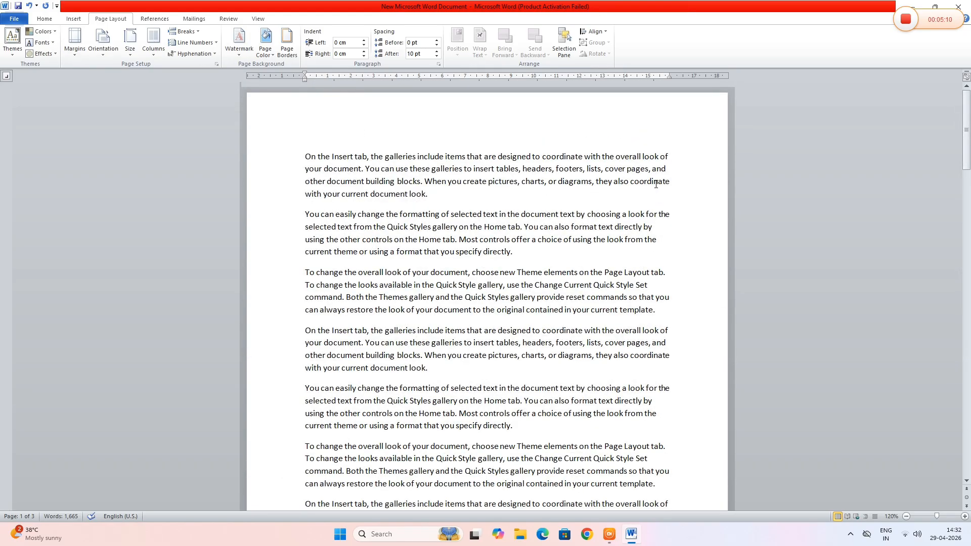
# Apply automatic hyphenation to the document, and set hyphenation back to None
pyautogui.click(200, 54)
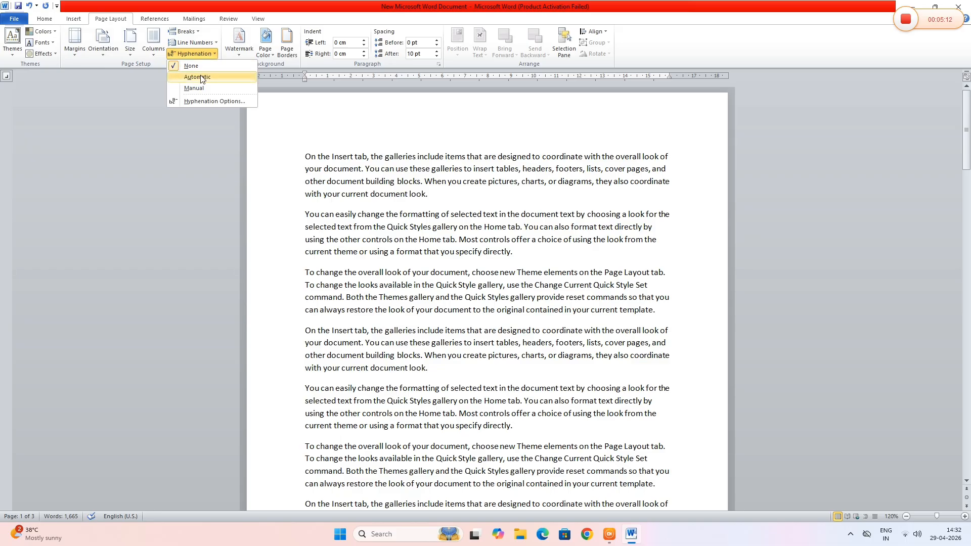
pyautogui.click(201, 79)
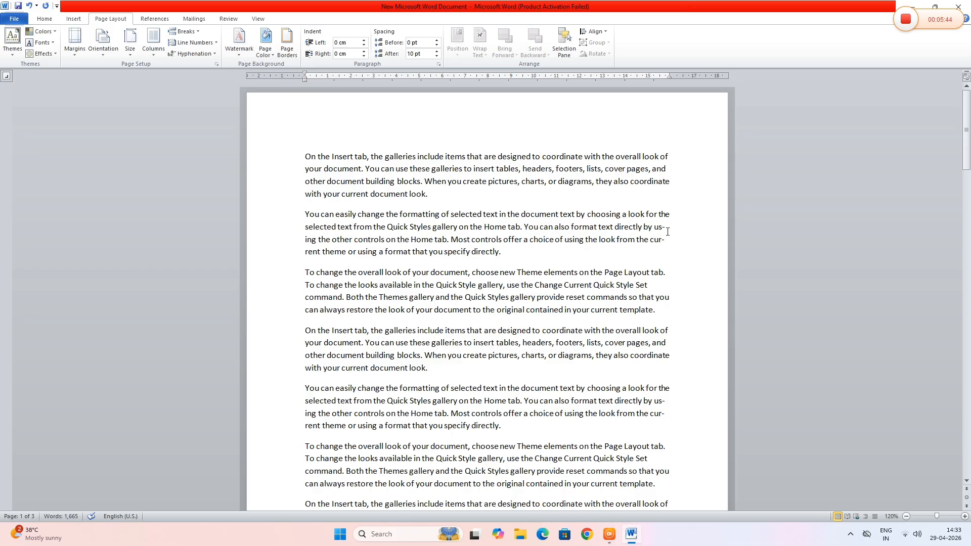
pyautogui.click(204, 54)
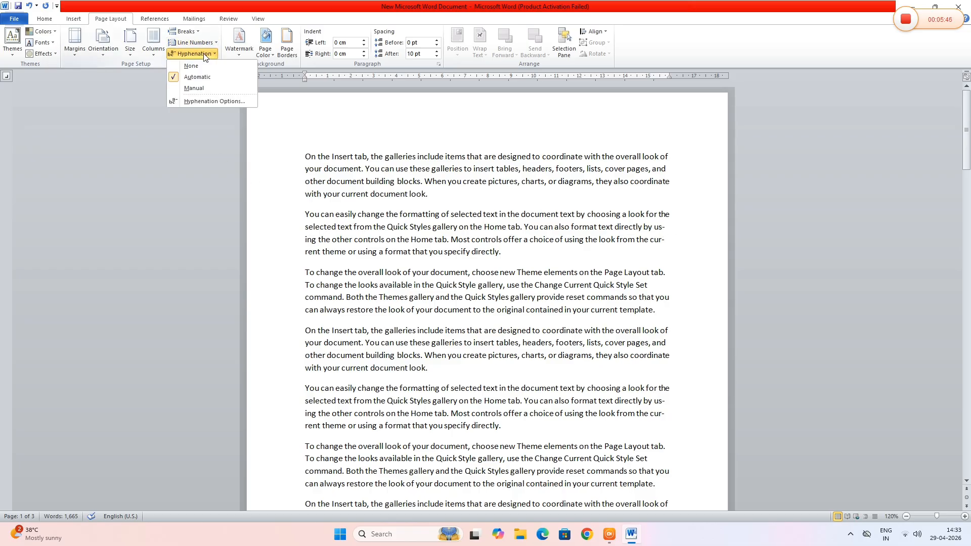
pyautogui.click(203, 64)
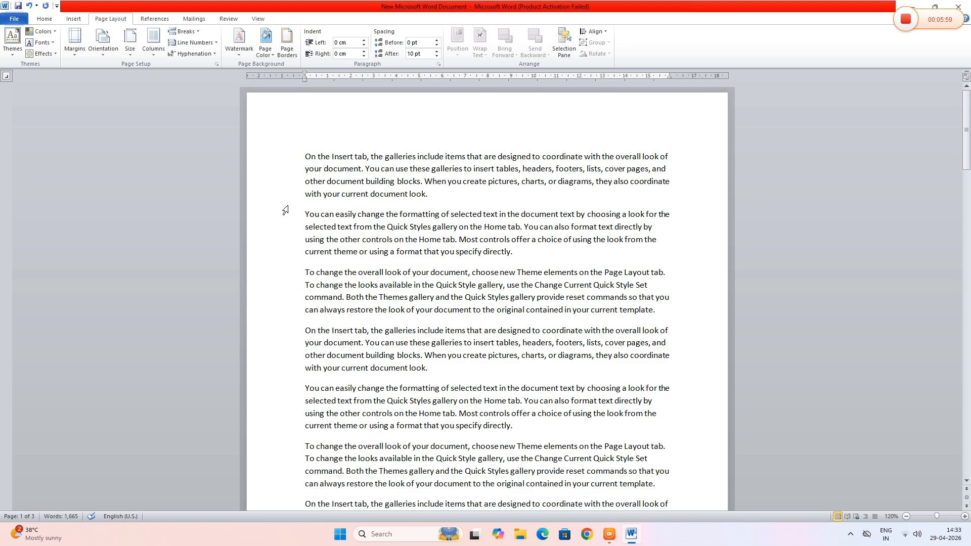
# Apply the CONFIDENTIAL 1 watermark to the document and check it on the first page
pyautogui.click(241, 52)
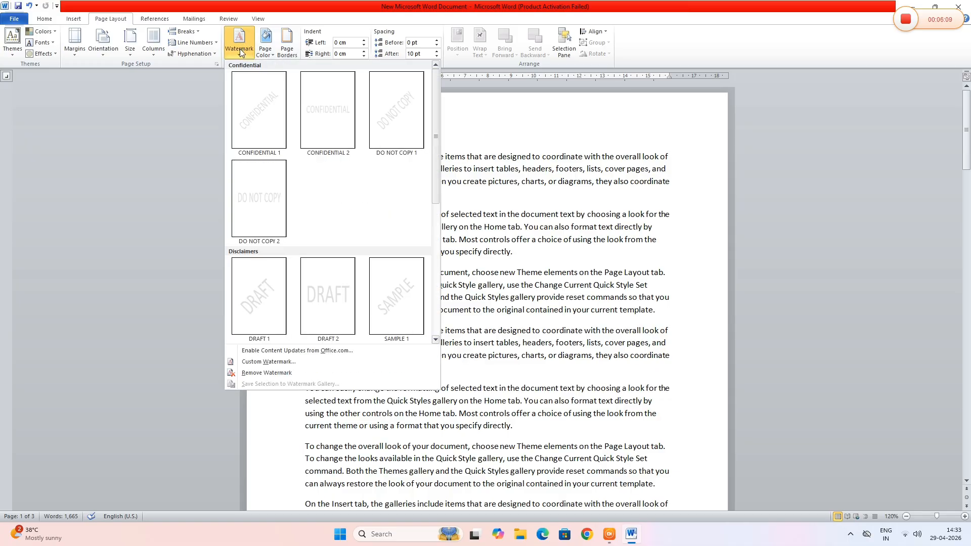
pyautogui.click(255, 109)
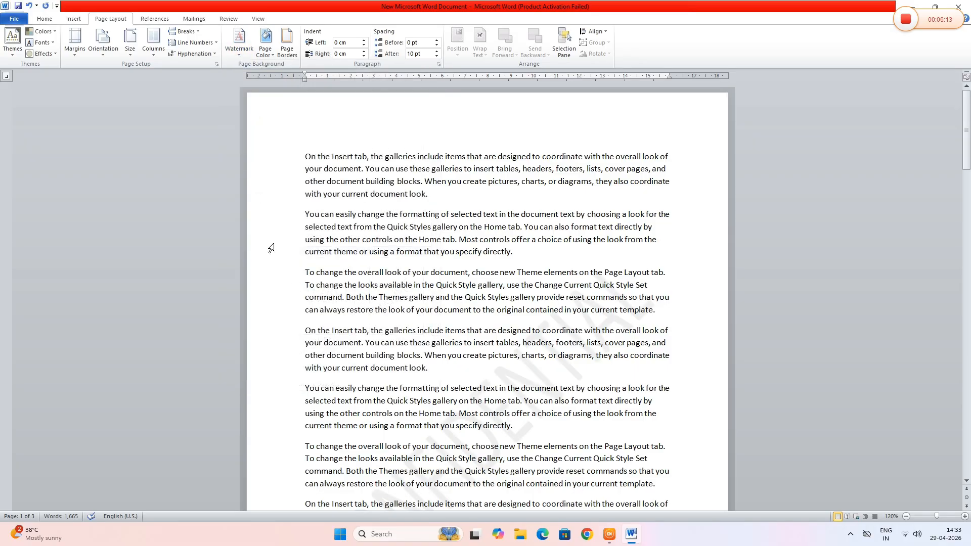
pyautogui.scroll(-3, 506, 354)
pyautogui.scroll(3, 512, 353)
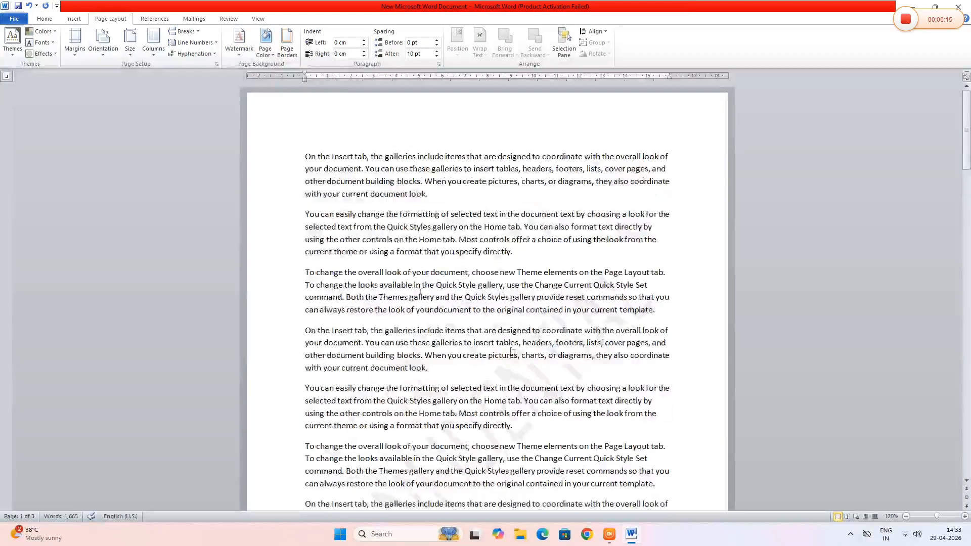
# Start a custom text watermark and replace its text with "study point"
pyautogui.click(240, 44)
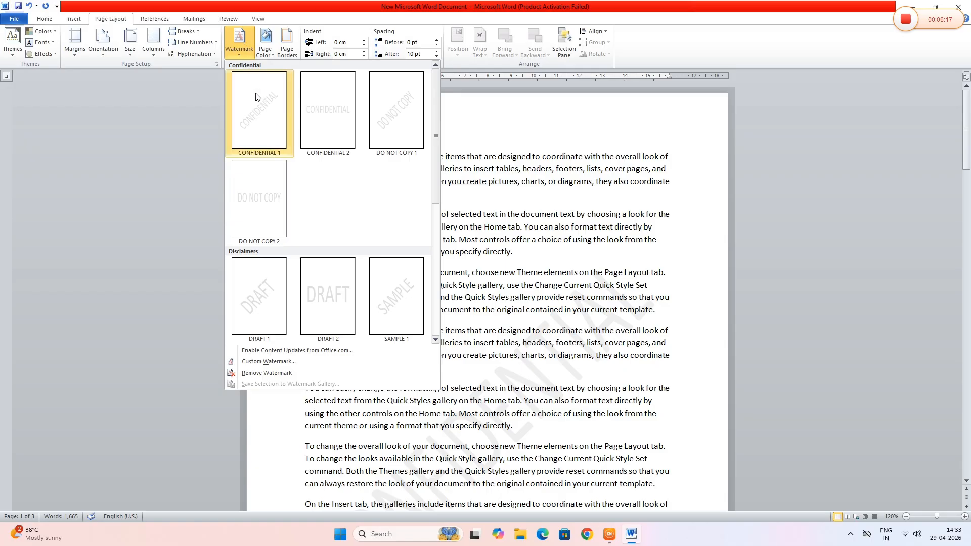
pyautogui.click(266, 362)
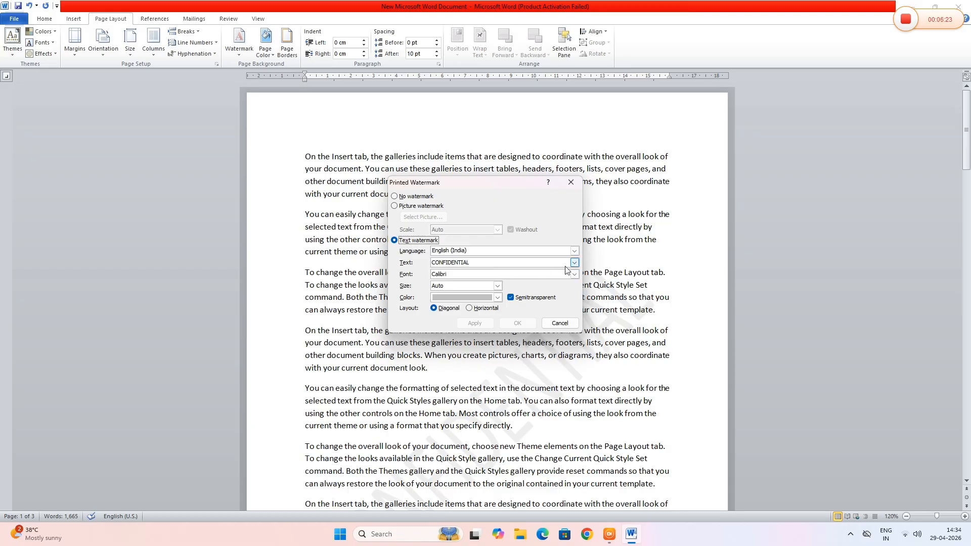
pyautogui.click(524, 261)
pyautogui.press('BackSpace')
pyautogui.press('BackSpace')
pyautogui.press('BackSpace')
pyautogui.press('BackSpace')
pyautogui.press('BackSpace')
pyautogui.press('BackSpace')
pyautogui.press('BackSpace')
pyautogui.press('BackSpace')
pyautogui.press('BackSpace')
pyautogui.press('BackSpace')
pyautogui.press('BackSpace')
pyautogui.press('BackSpace')
pyautogui.write('study point')
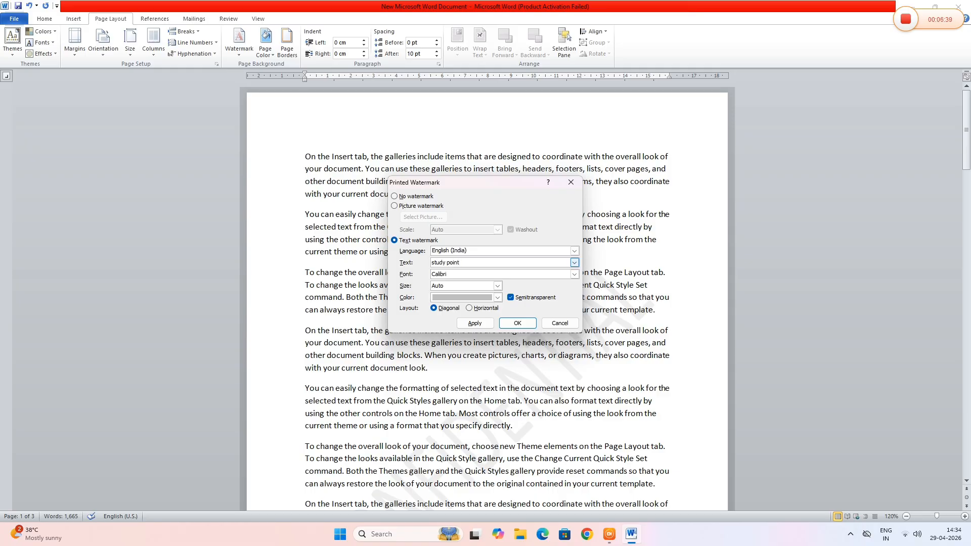
# Set the watermark's text size to 36, keeping the Calibri font, and apply it to the document
pyautogui.click(575, 274)
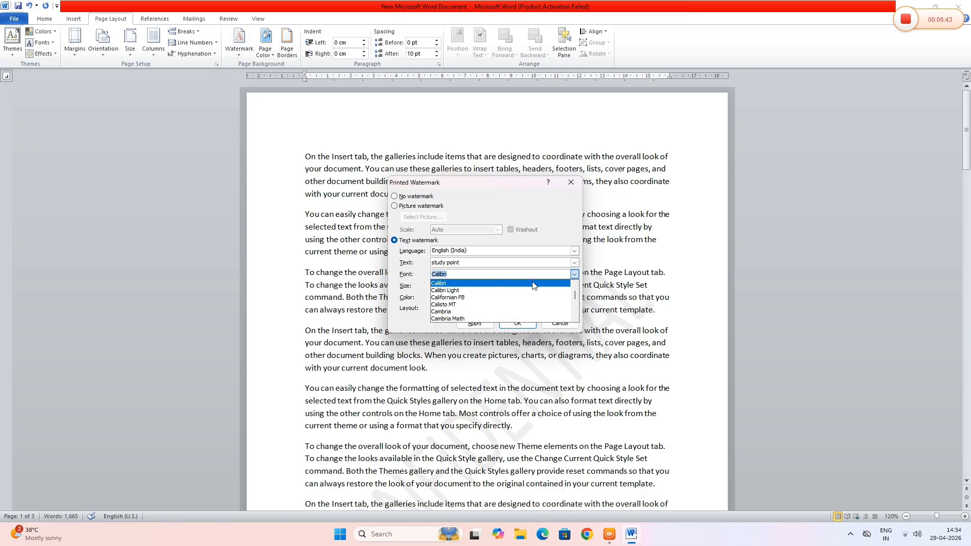
pyautogui.click(576, 274)
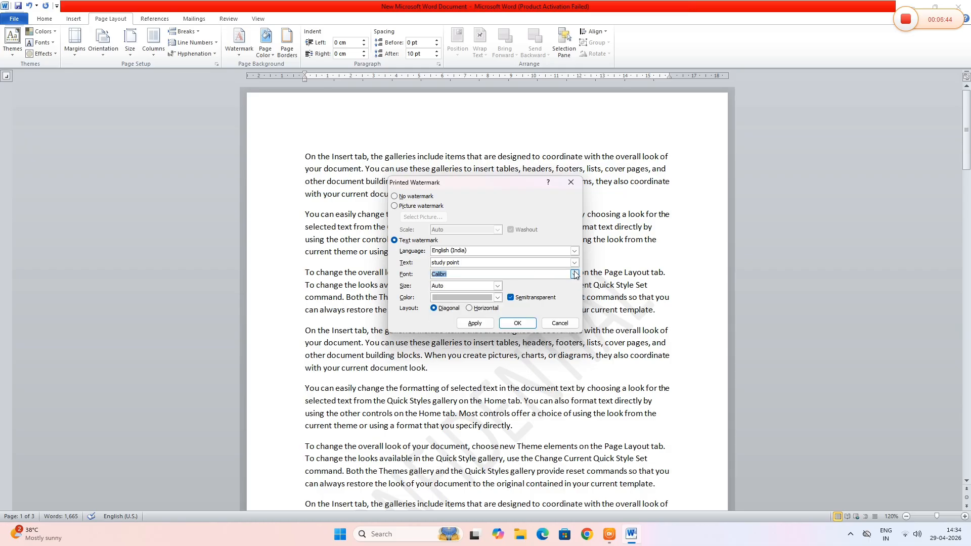
pyautogui.click(498, 287)
pyautogui.click(498, 286)
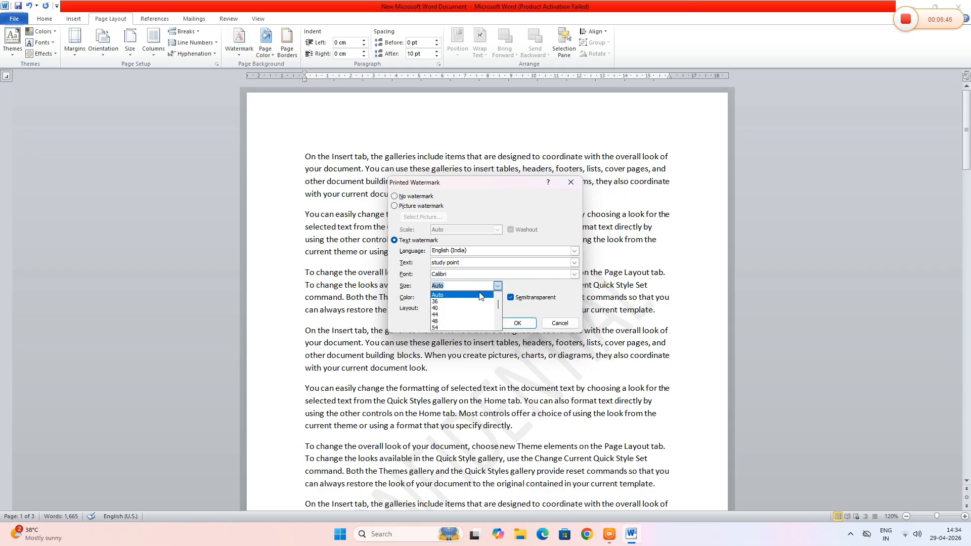
pyautogui.click(453, 302)
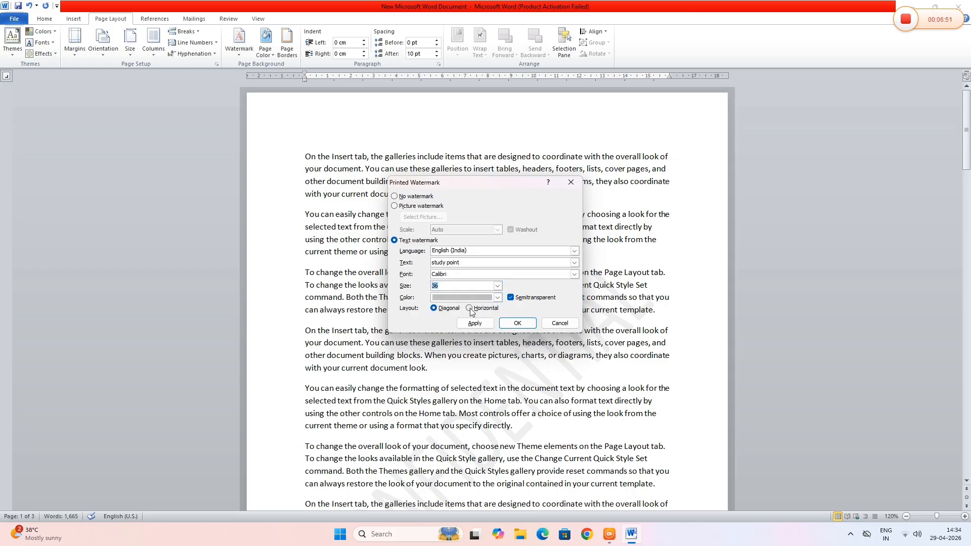
pyautogui.click(473, 323)
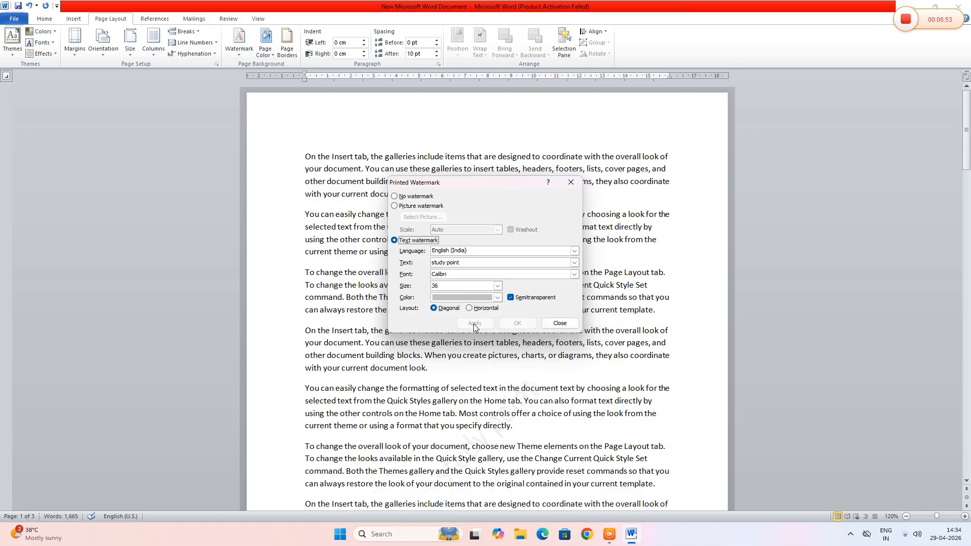
pyautogui.click(560, 323)
pyautogui.scroll(-3, 484, 363)
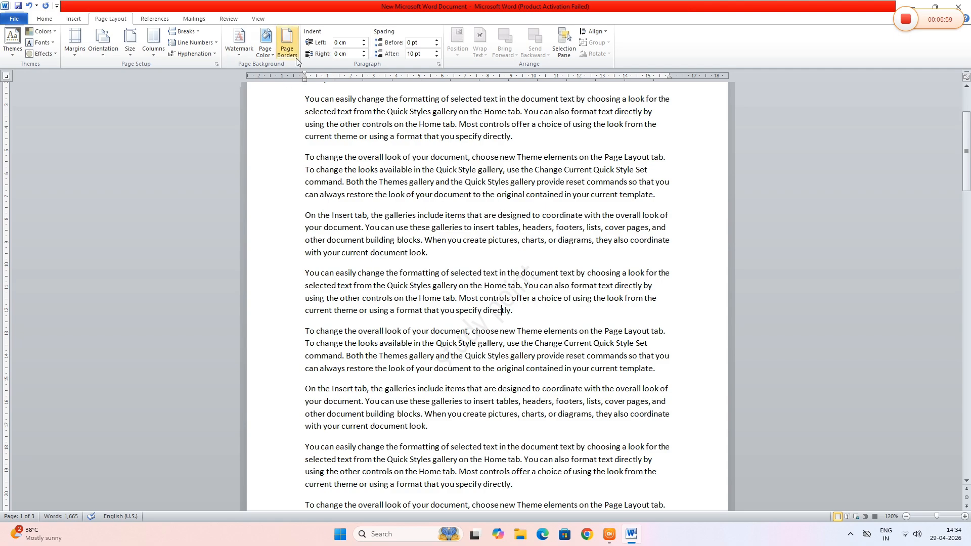
# Change the "study point" watermark to Auto size and standard red, apply it, and check it across the pages
pyautogui.click(239, 41)
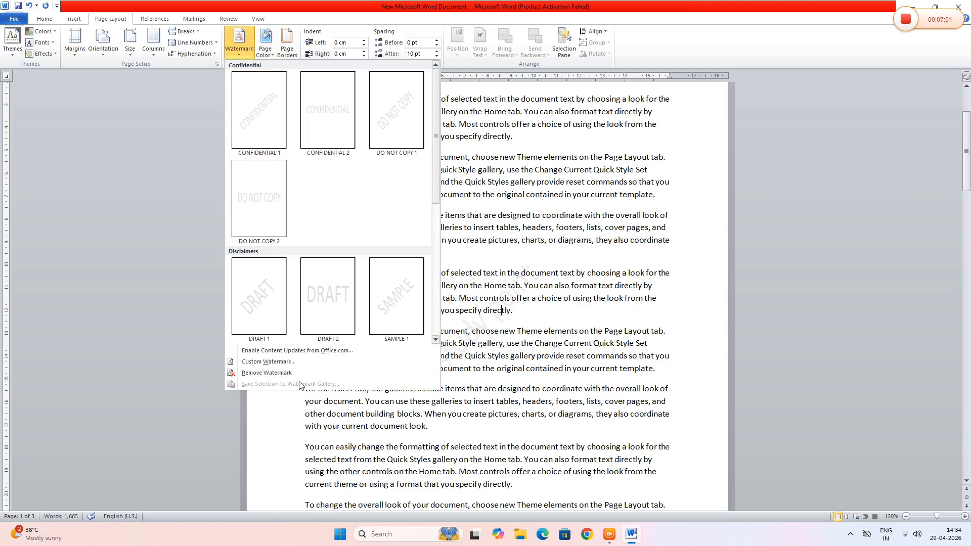
pyautogui.click(268, 361)
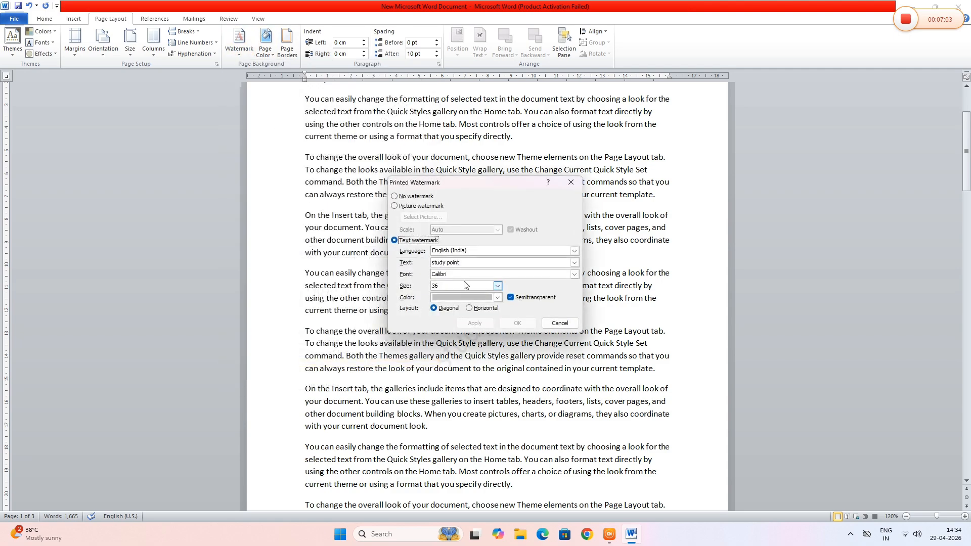
pyautogui.click(497, 286)
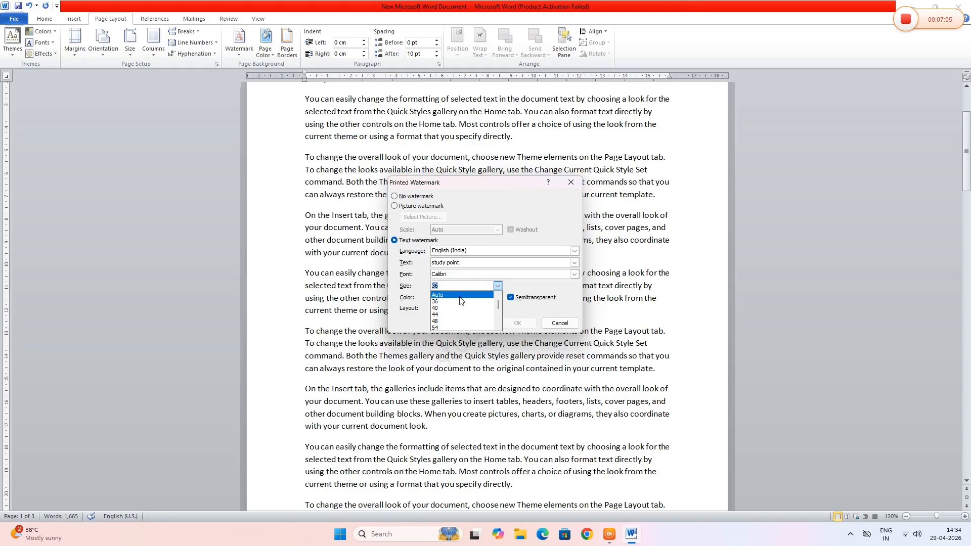
pyautogui.click(461, 298)
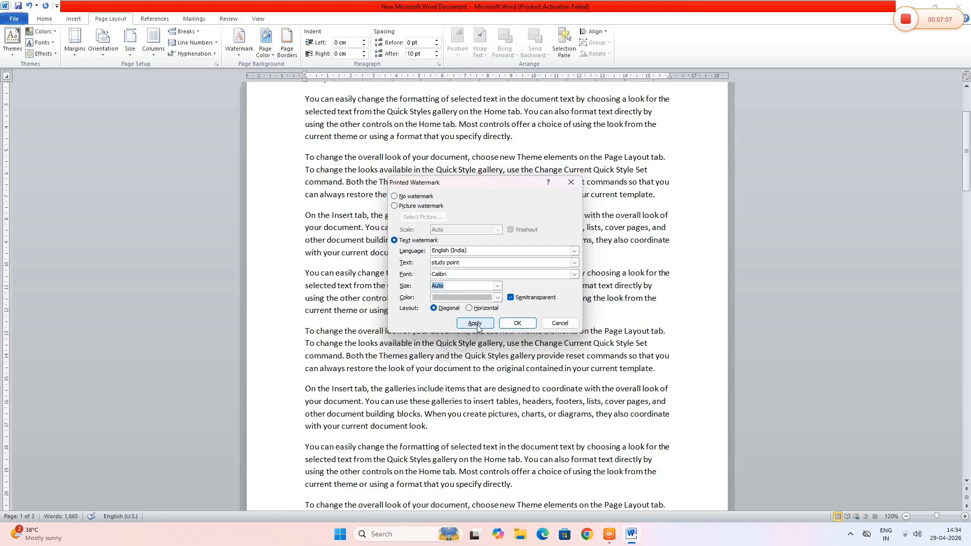
pyautogui.click(498, 298)
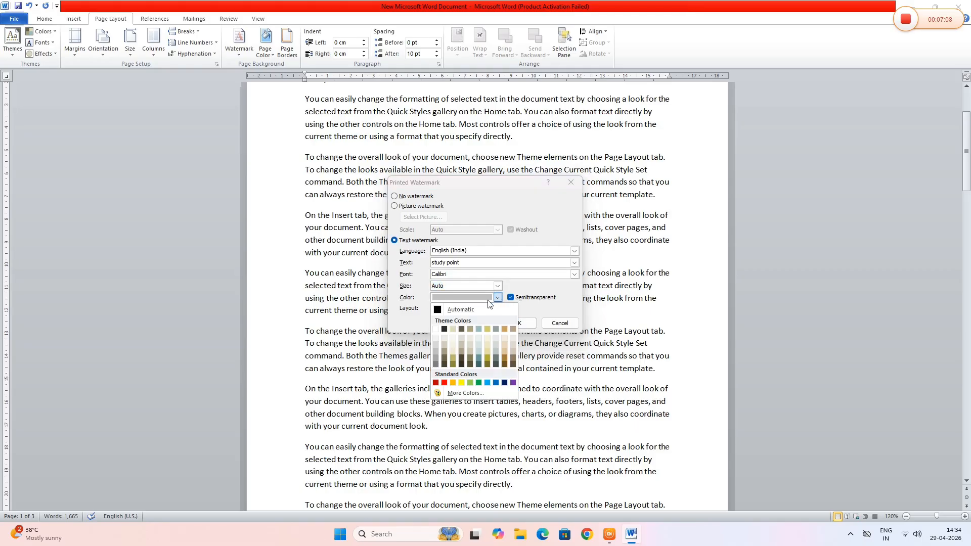
pyautogui.click(444, 383)
pyautogui.click(475, 324)
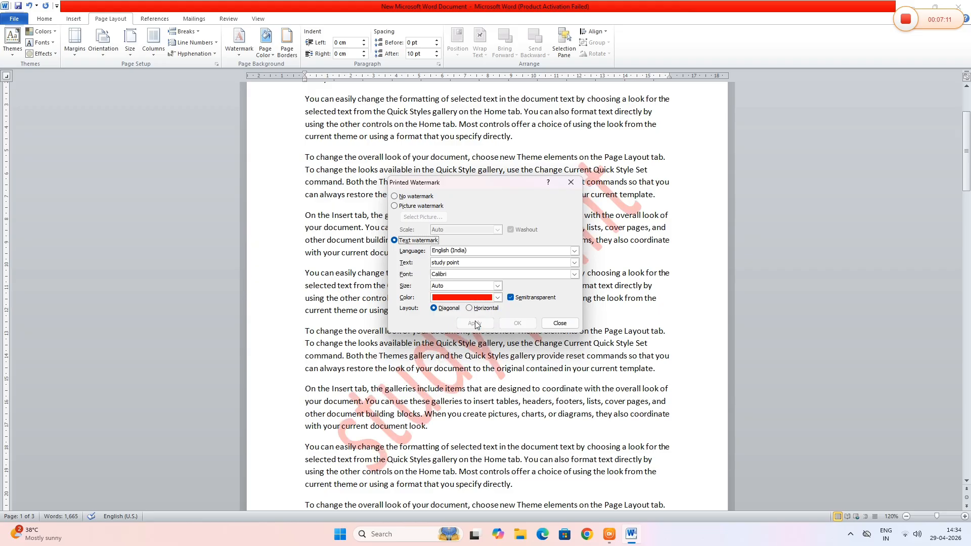
pyautogui.click(551, 325)
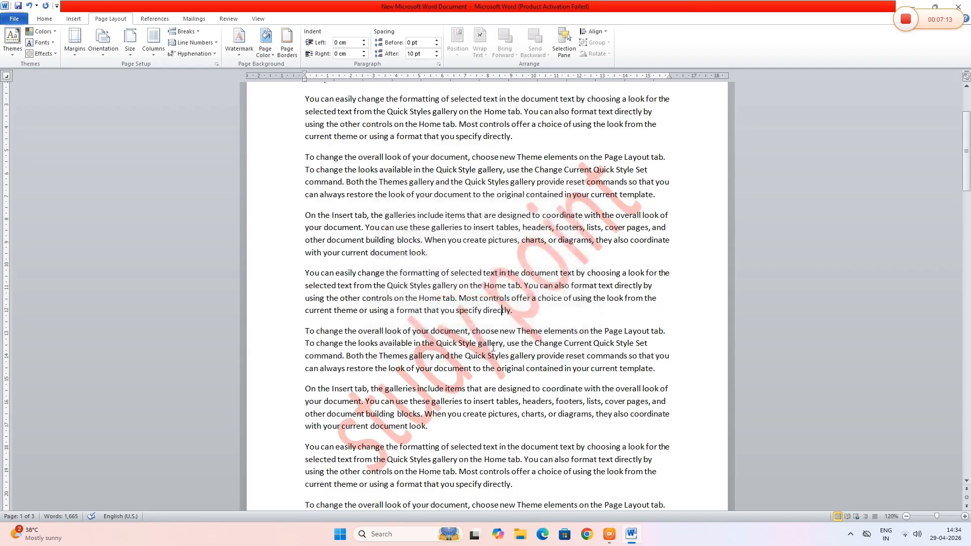
pyautogui.scroll(-15, 446, 335)
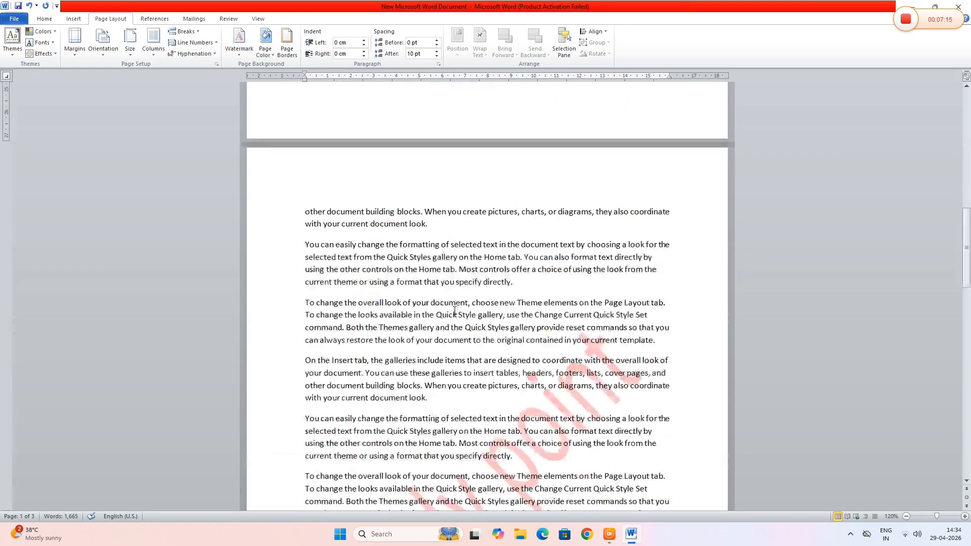
pyautogui.scroll(15, 456, 309)
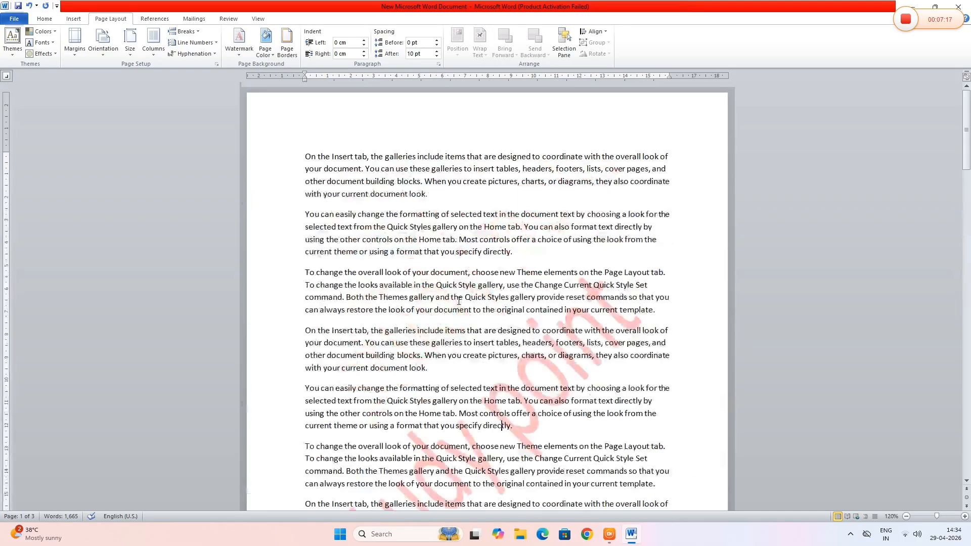
# Remove the watermark from the document and check the custom watermark settings without changing them
pyautogui.click(237, 45)
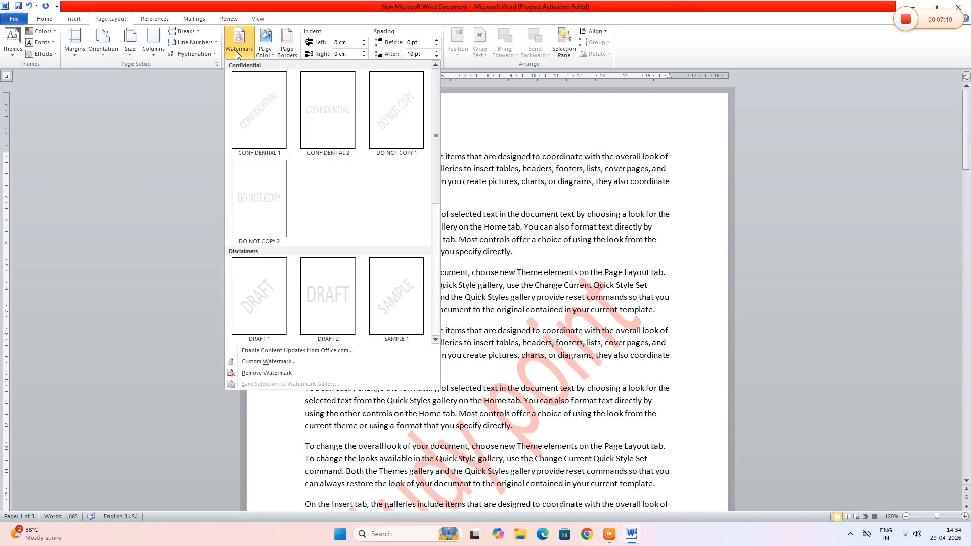
pyautogui.click(279, 375)
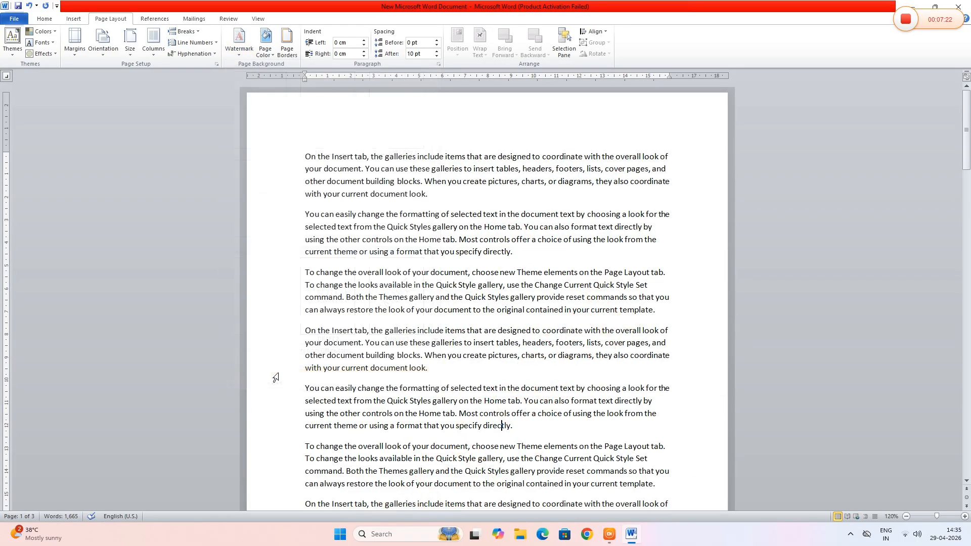
pyautogui.click(240, 52)
pyautogui.click(258, 365)
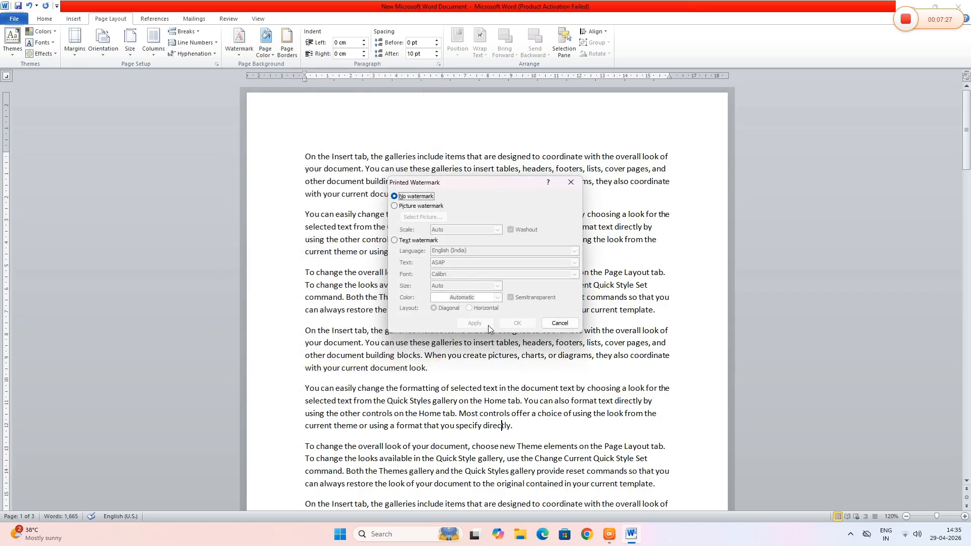
pyautogui.click(571, 182)
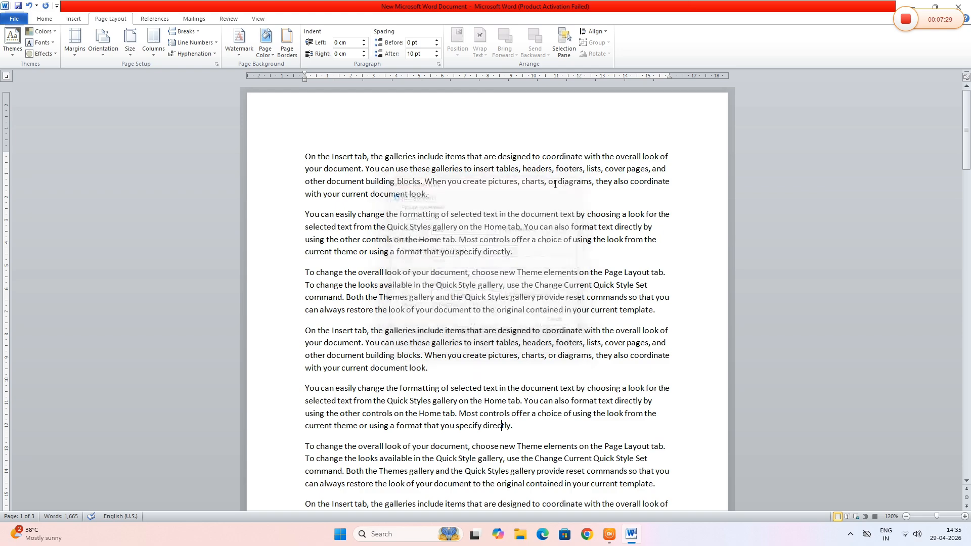
# View the page color choices and open the page border settings
pyautogui.click(269, 55)
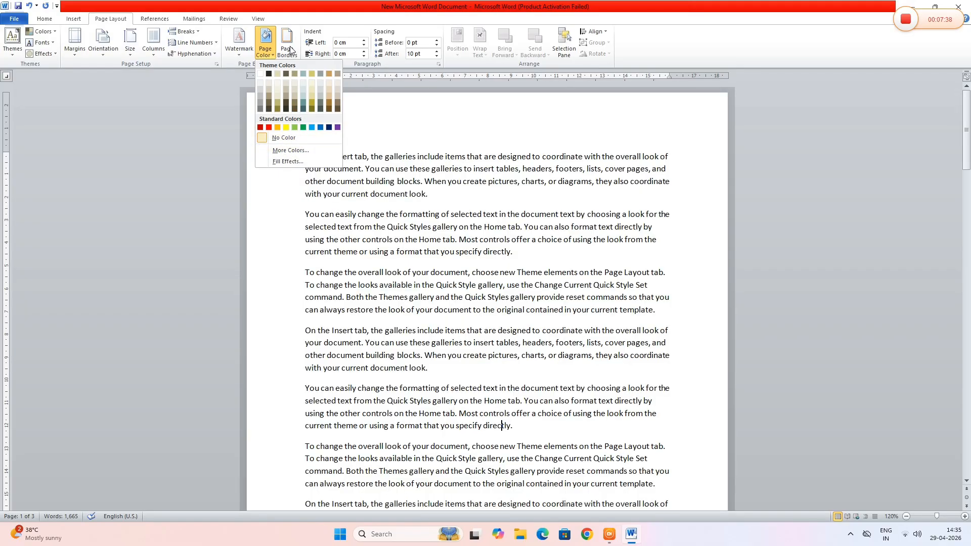
pyautogui.click(291, 48)
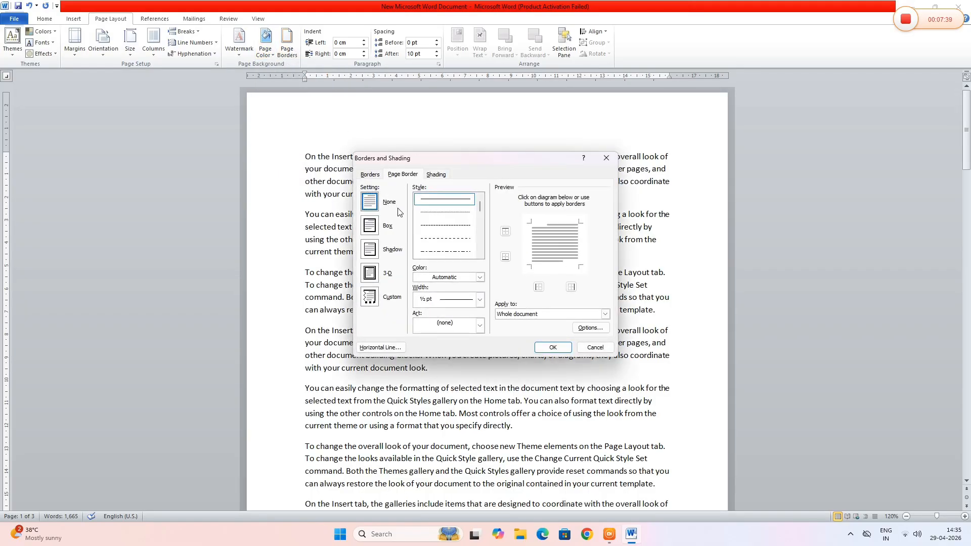